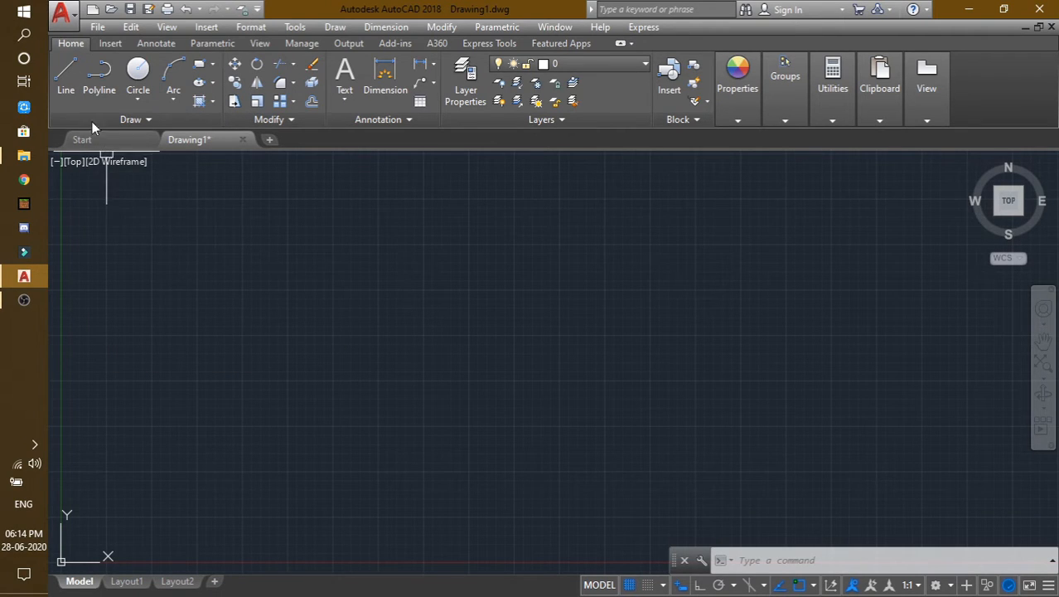
# Draw a freehand zigzag of ten connected line segments at arbitrary angles across the empty drawing area
pyautogui.click(66, 82)
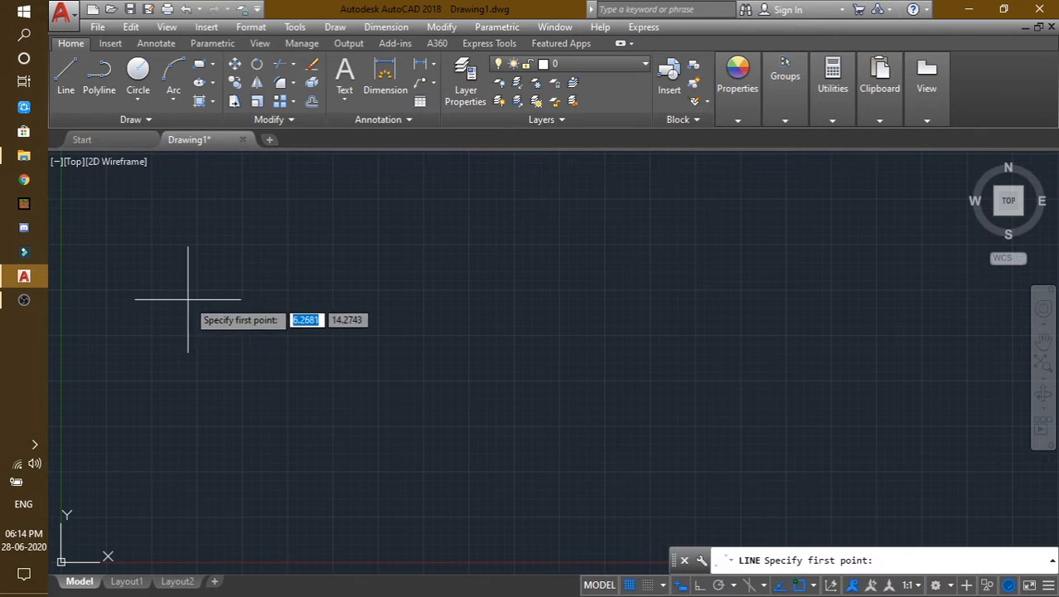
pyautogui.click(222, 246)
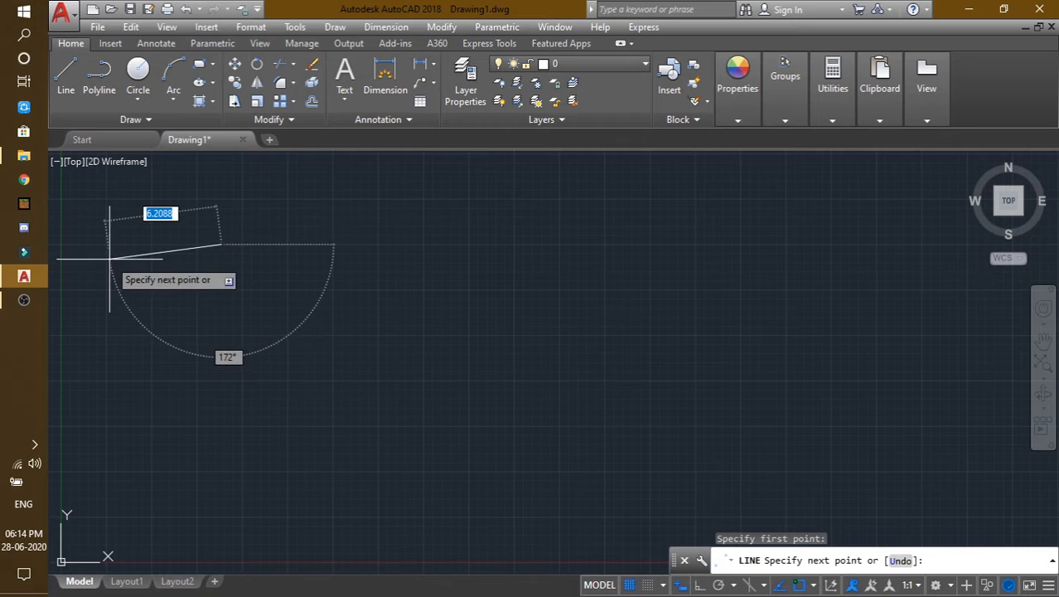
pyautogui.click(566, 348)
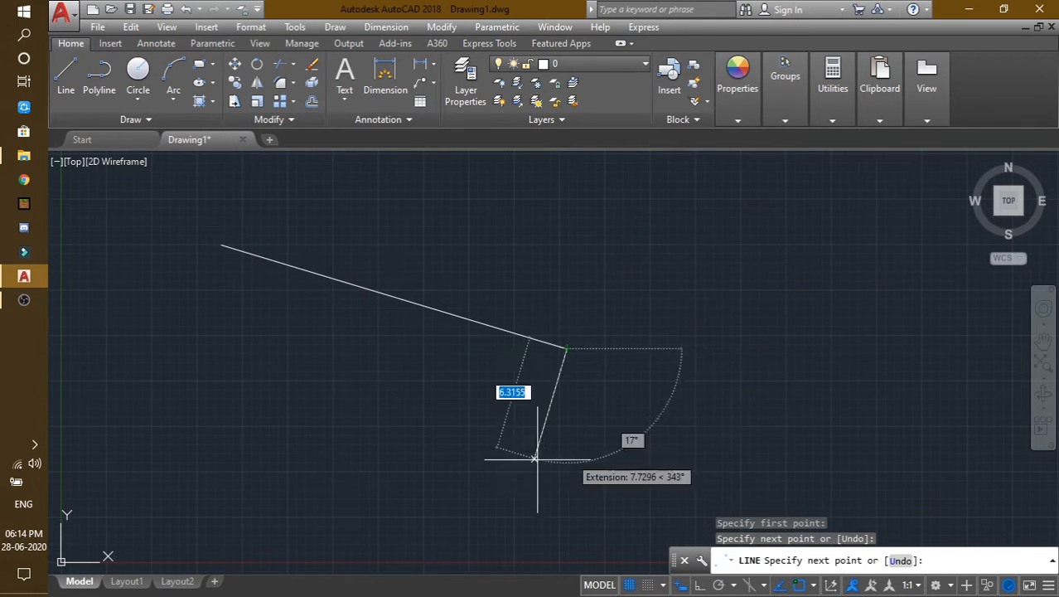
pyautogui.click(339, 448)
pyautogui.click(802, 308)
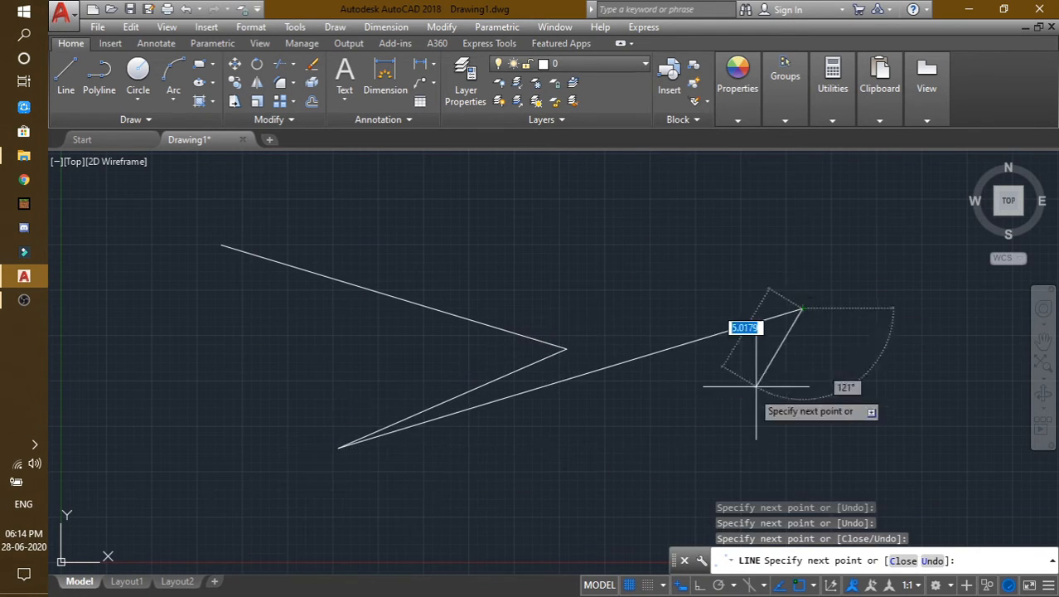
pyautogui.click(621, 507)
pyautogui.click(562, 236)
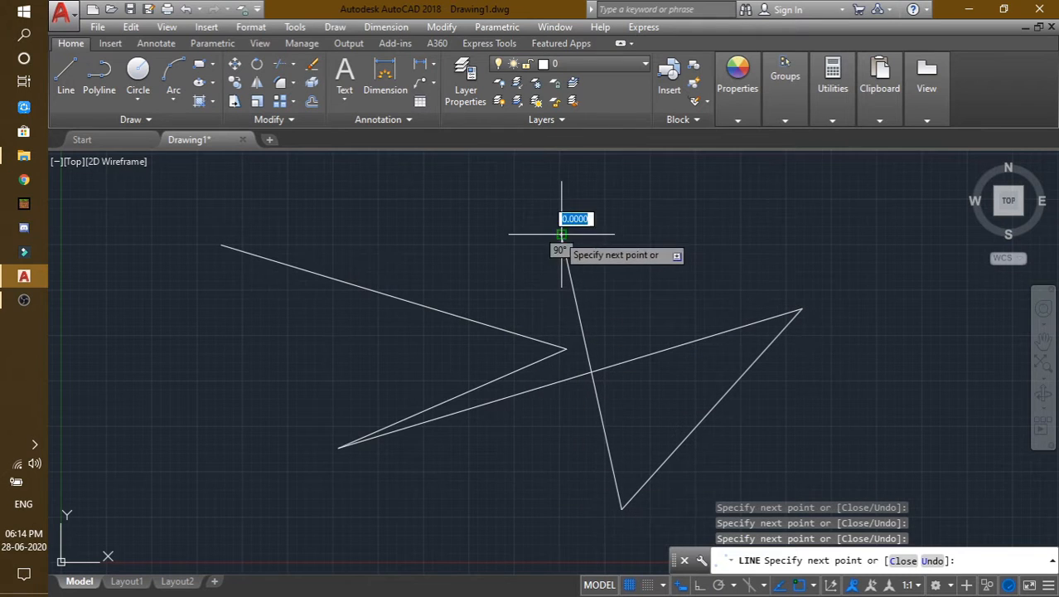
pyautogui.click(241, 392)
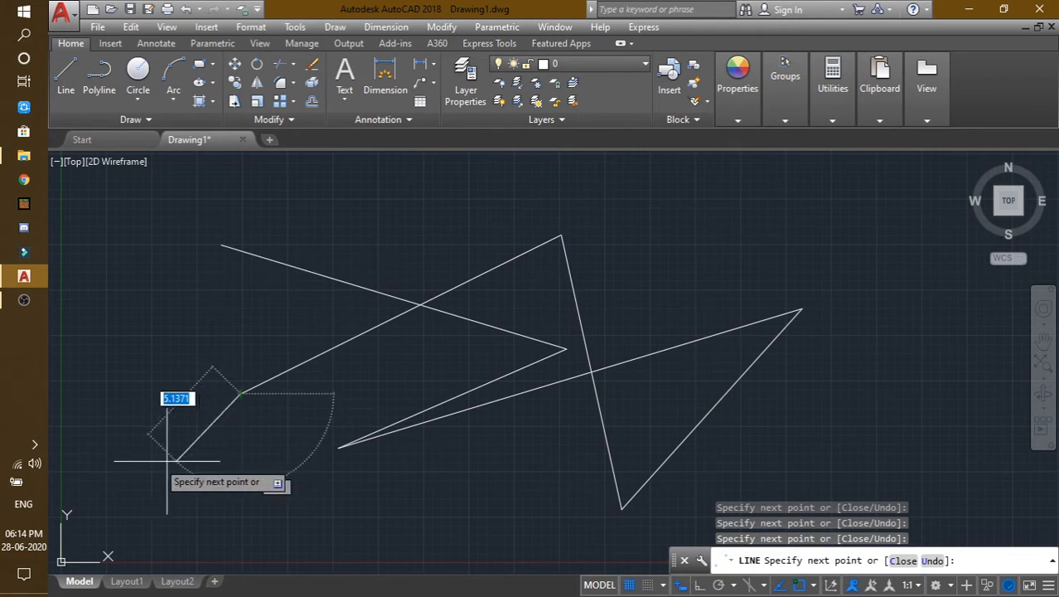
pyautogui.click(115, 236)
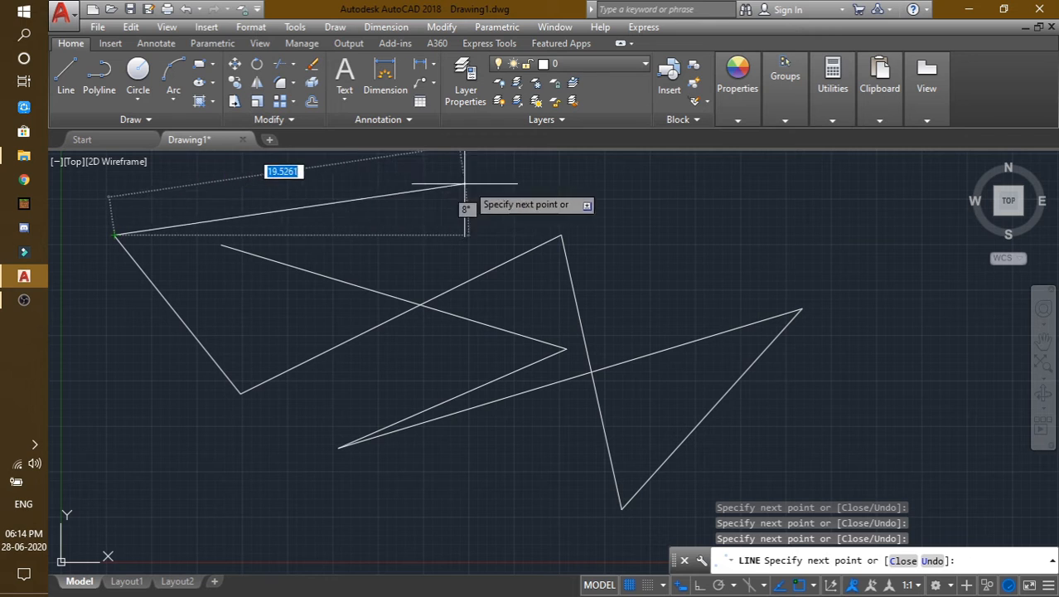
pyautogui.click(609, 178)
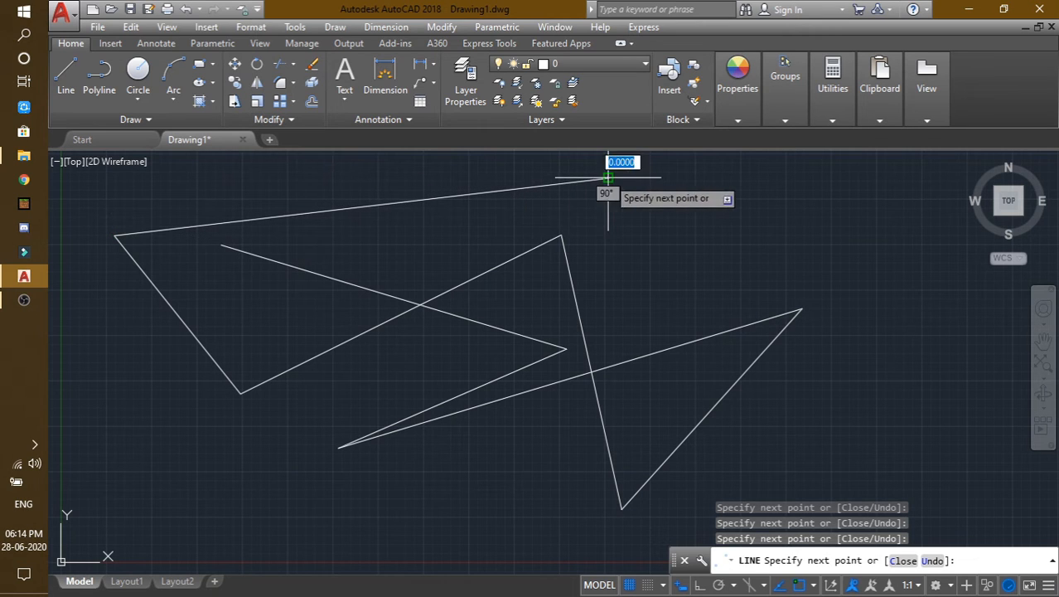
pyautogui.click(687, 303)
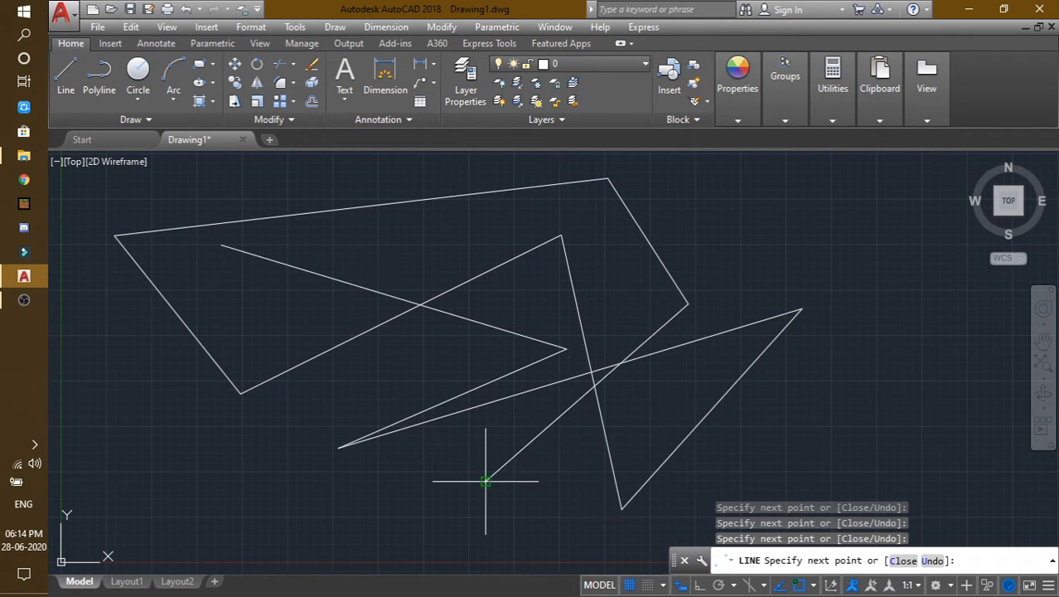
pyautogui.click(485, 480)
pyautogui.press('Escape')
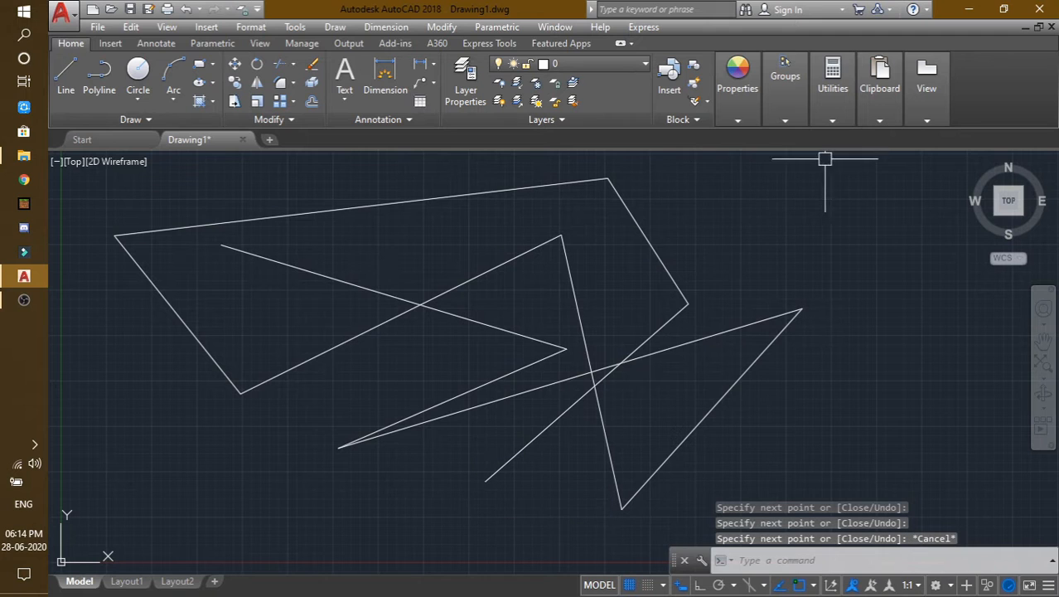
# Select all the zigzag line segments with a crossing window and erase them
pyautogui.click(916, 162)
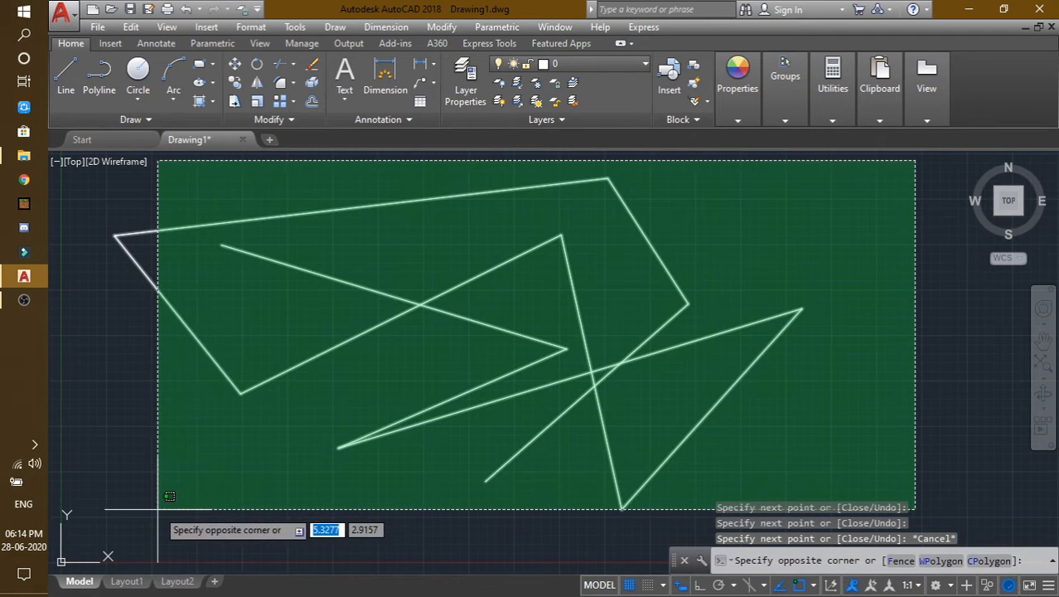
pyautogui.click(155, 507)
pyautogui.press('Delete')
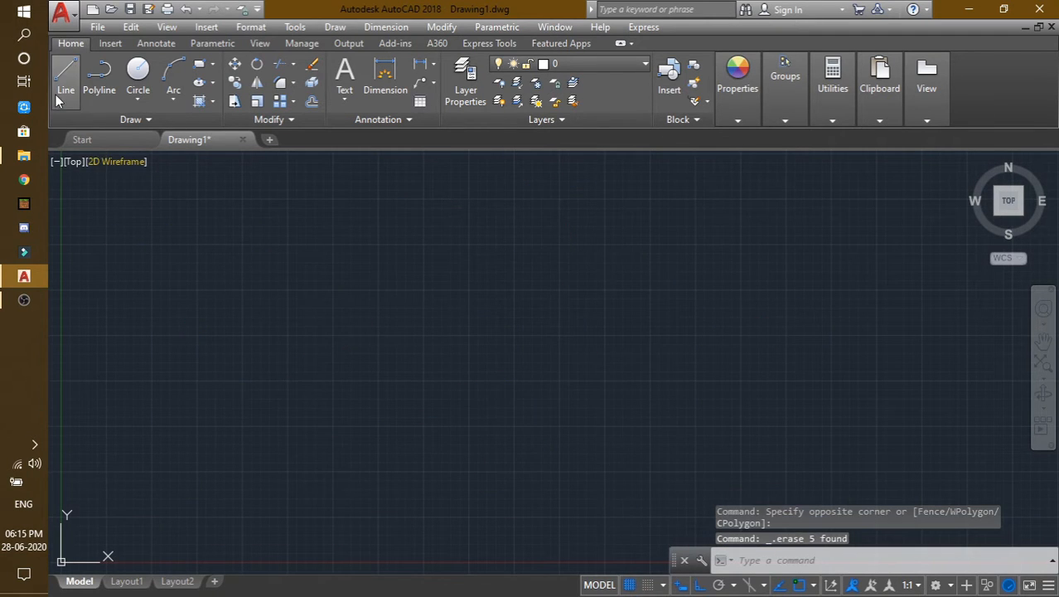
# Draw a closed rectangle about 9.4 units high from four horizontal and vertical lines in the middle of the drawing area
pyautogui.click(66, 76)
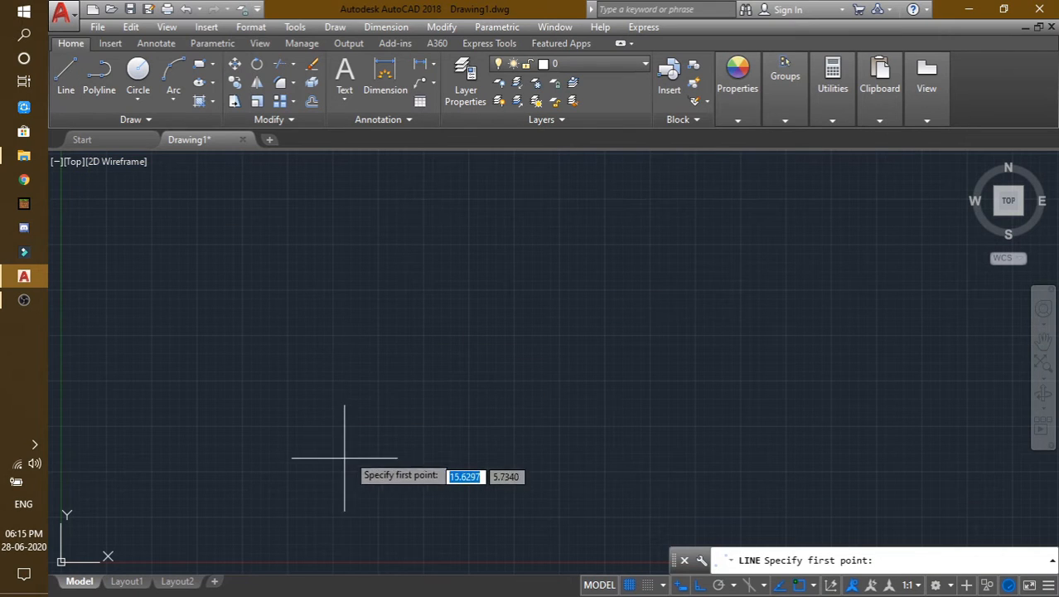
pyautogui.click(380, 427)
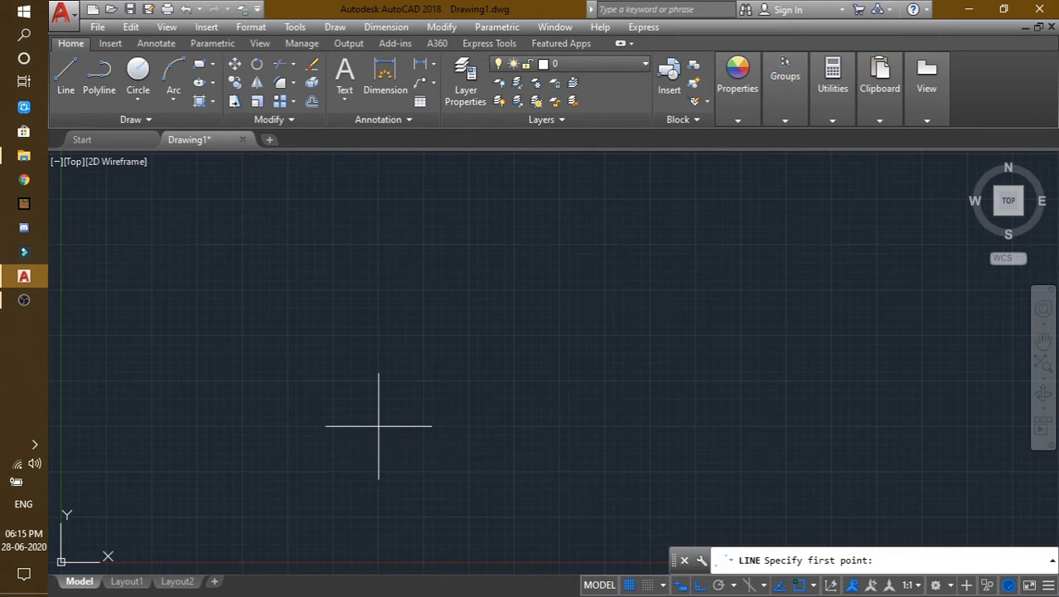
pyautogui.click(686, 427)
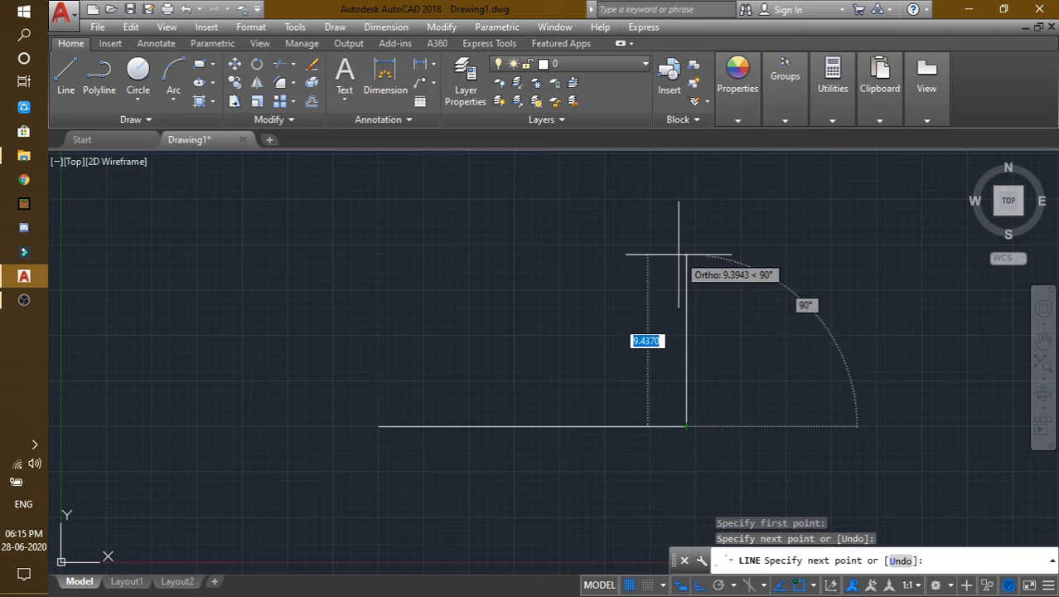
pyautogui.click(686, 255)
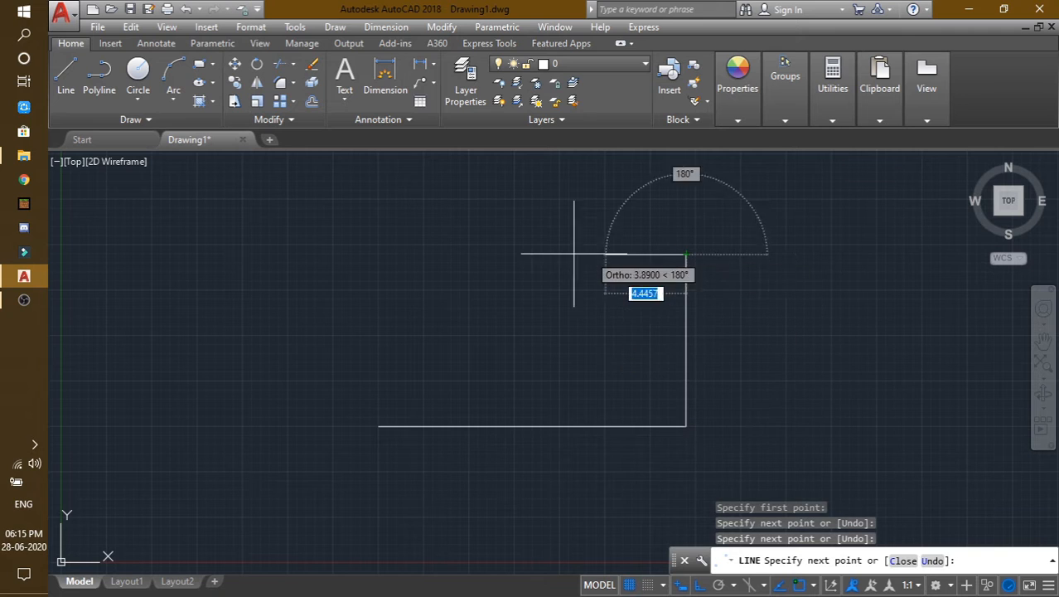
pyautogui.click(379, 254)
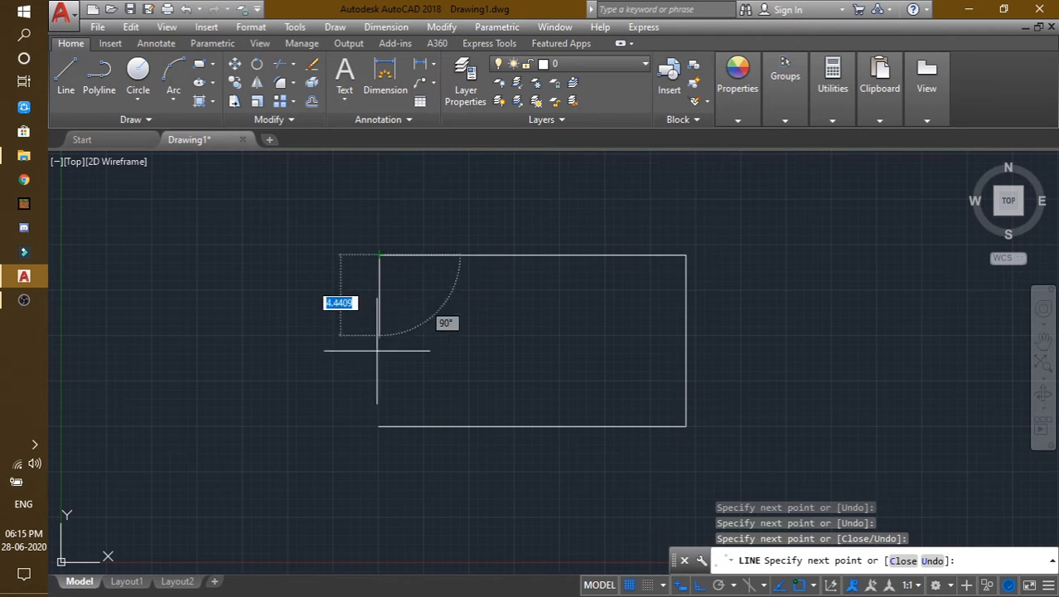
pyautogui.click(379, 426)
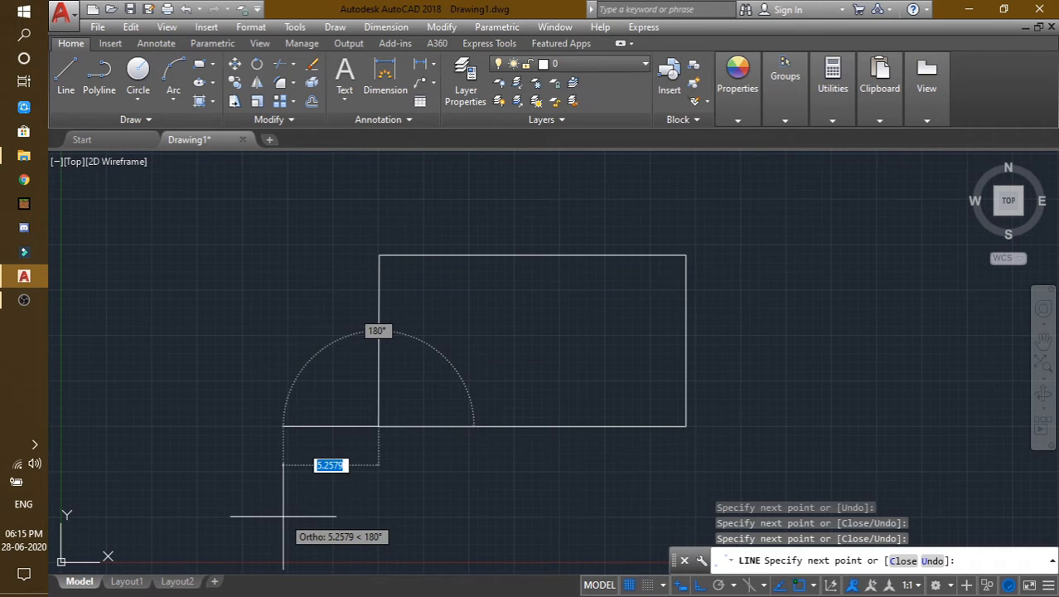
pyautogui.press('Return')
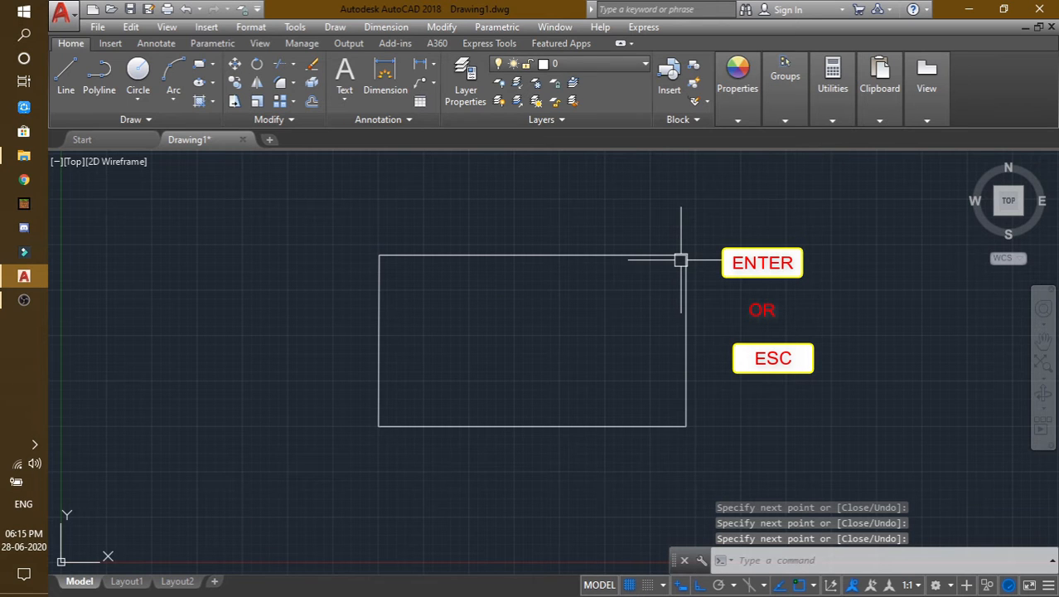
# Select all four sides of the rectangle with a crossing window and erase them
pyautogui.click(722, 179)
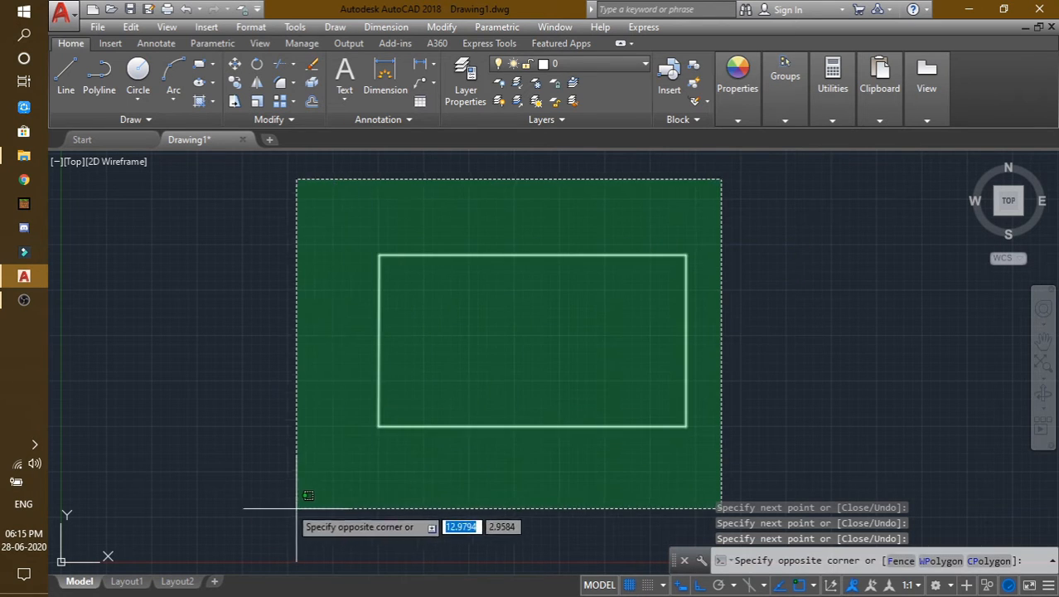
pyautogui.click(297, 508)
pyautogui.rightClick(253, 286)
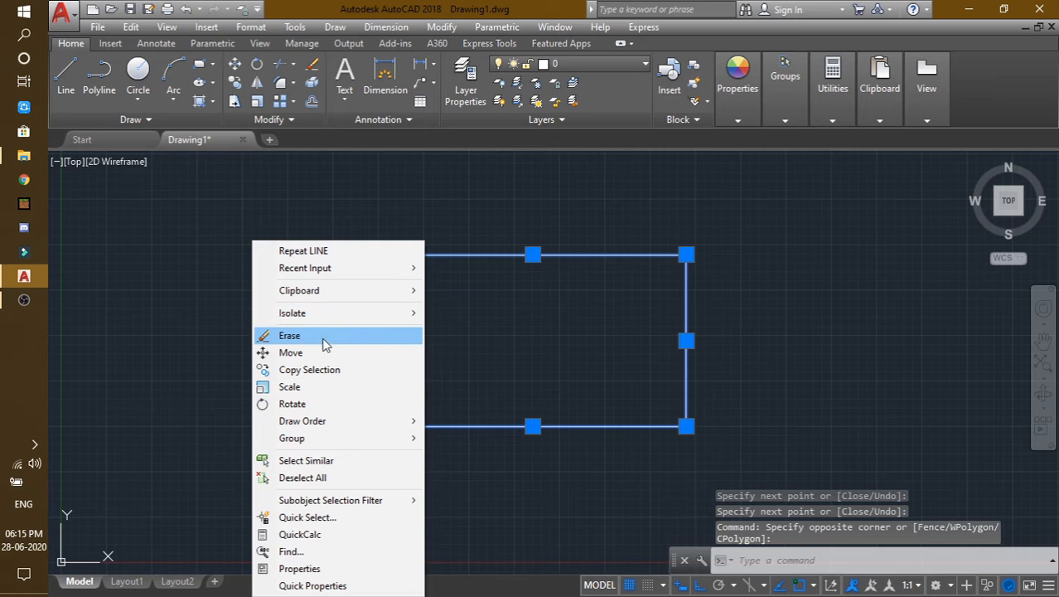
pyautogui.click(338, 344)
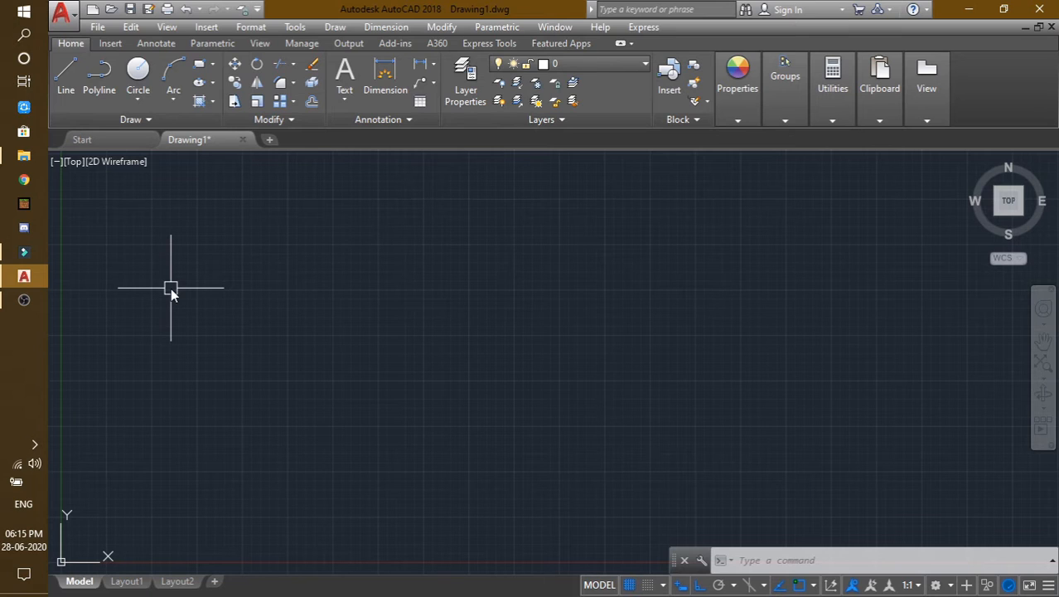
# Draw a single long horizontal line across the left half of the drawing area with the LINE command
pyautogui.write('e')
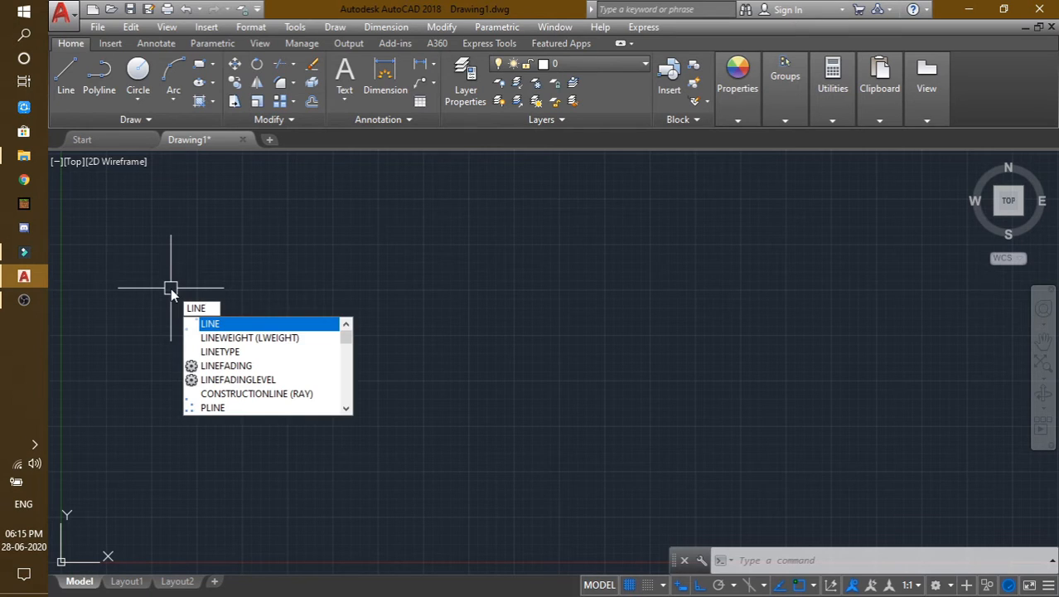
pyautogui.press('Return')
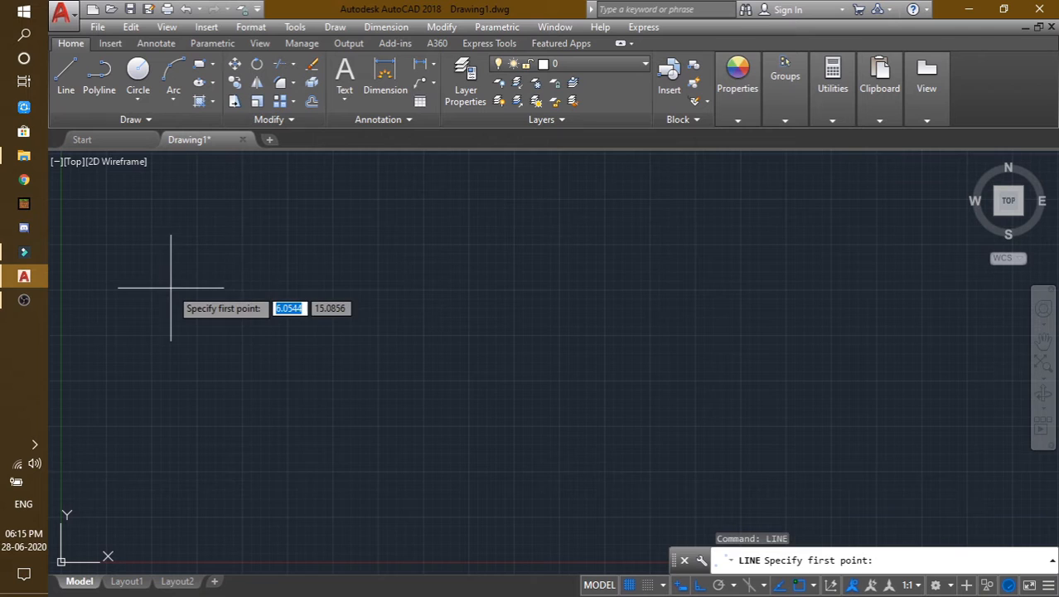
pyautogui.click(192, 324)
pyautogui.click(574, 249)
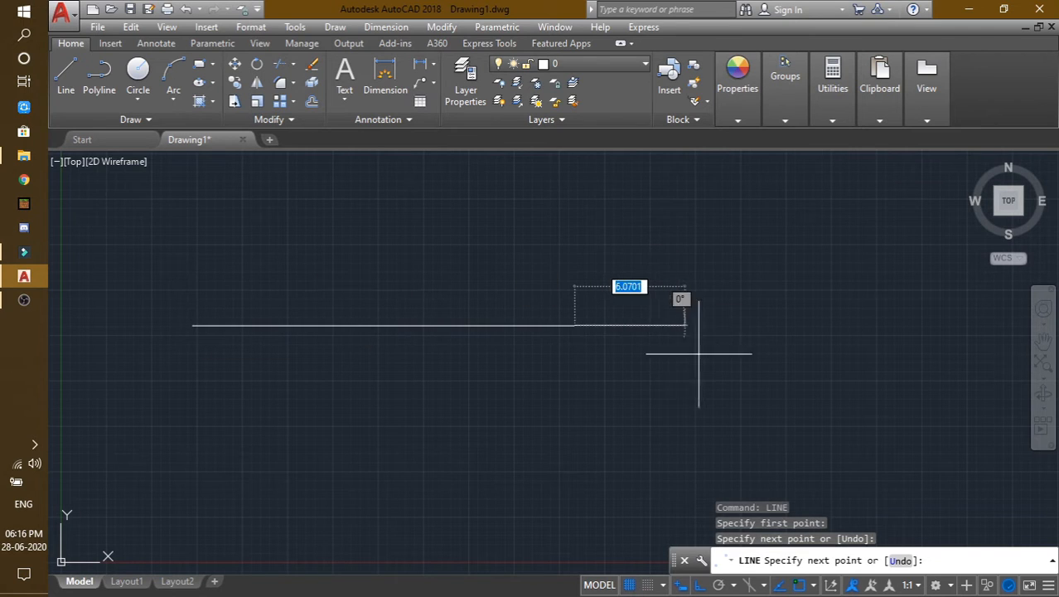
pyautogui.press('Escape')
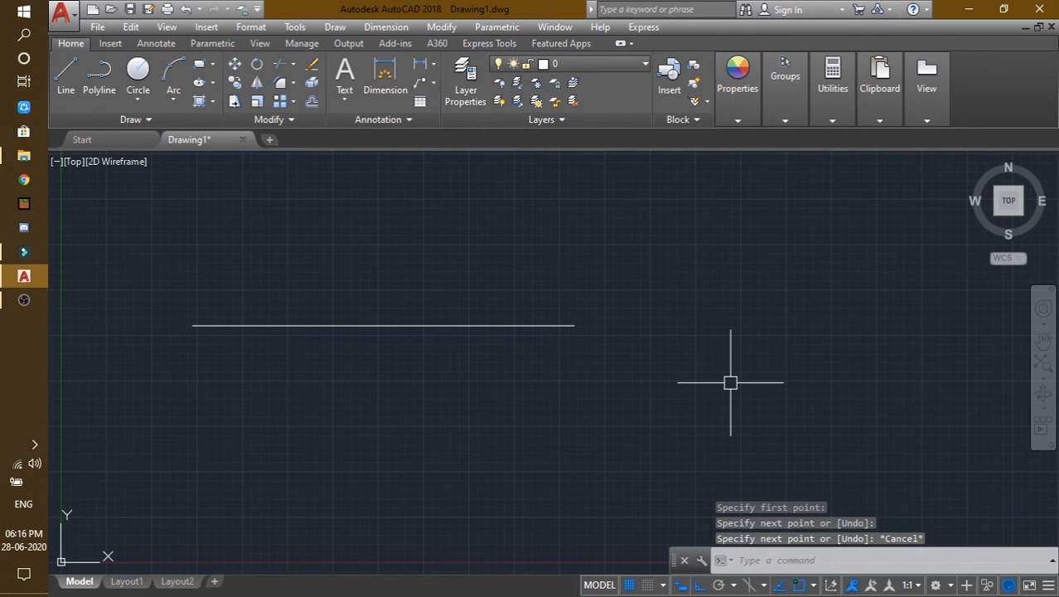
# Draw an open U shape of three connected orthogonal lines to the right of the horizontal line, using the L command alias
pyautogui.write('L')
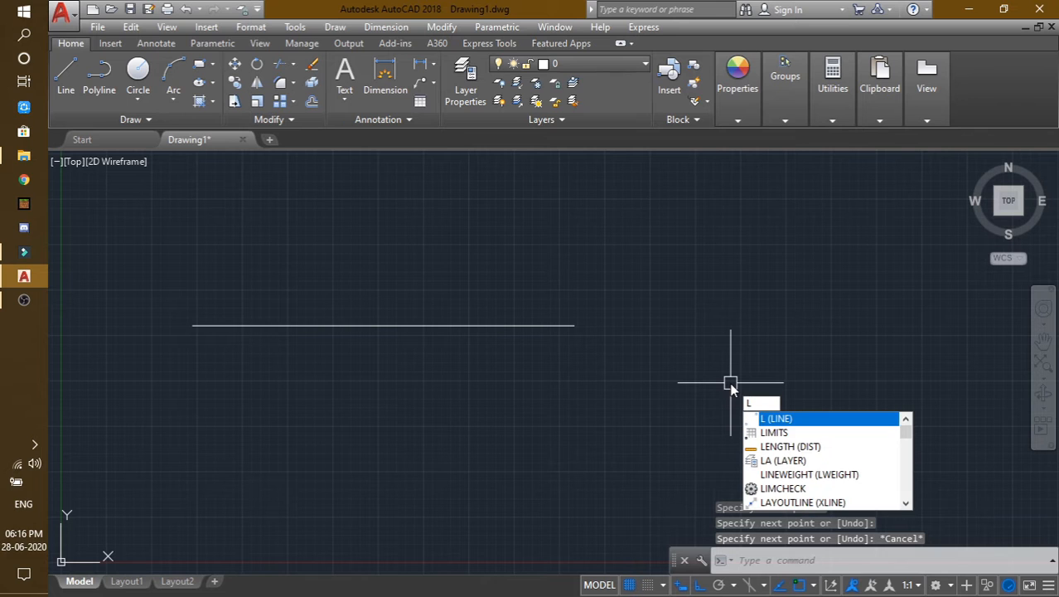
pyautogui.press('Return')
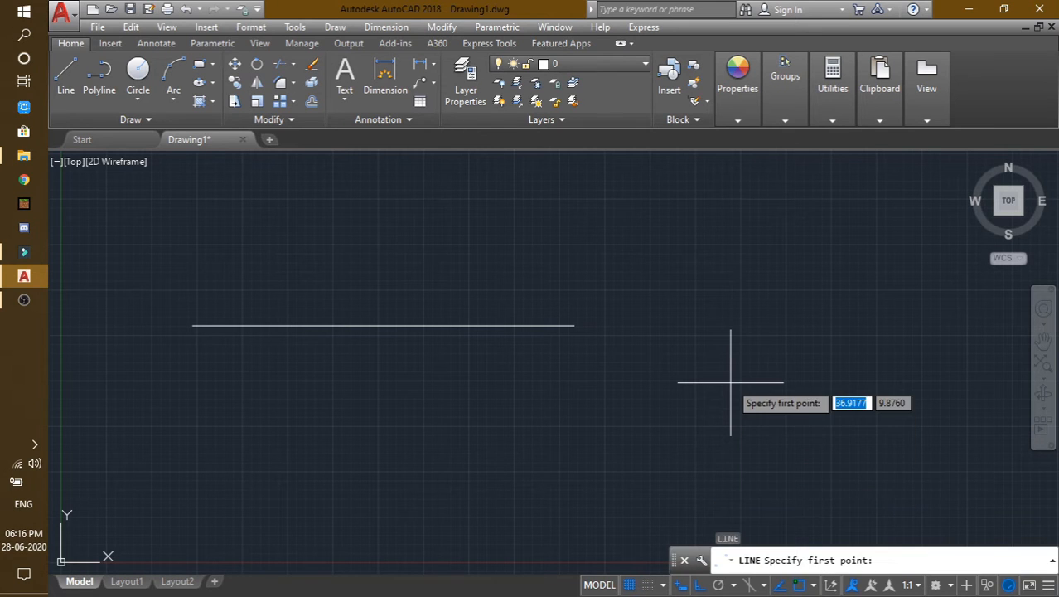
pyautogui.click(698, 202)
pyautogui.click(698, 439)
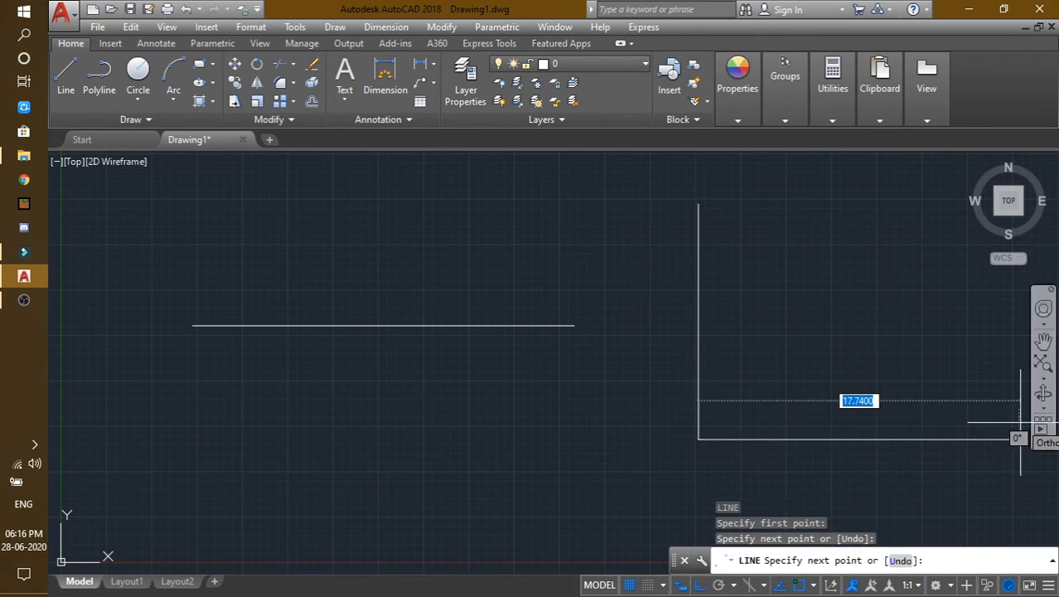
pyautogui.click(844, 368)
pyautogui.click(845, 236)
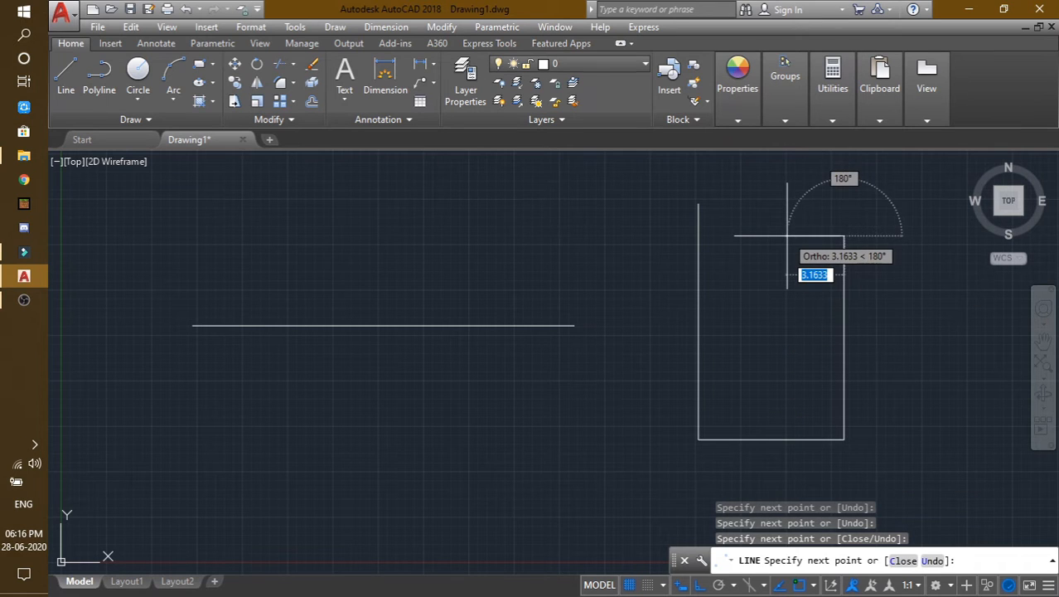
pyautogui.press('Escape')
# Select the horizontal line and the U shape together with a crossing window and erase them
pyautogui.click(870, 179)
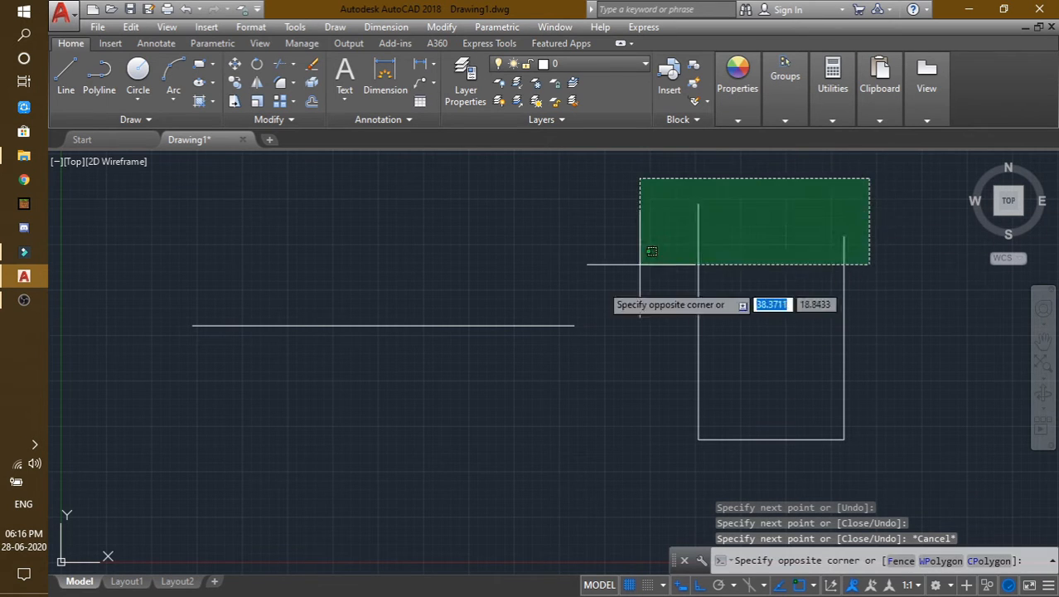
pyautogui.click(246, 503)
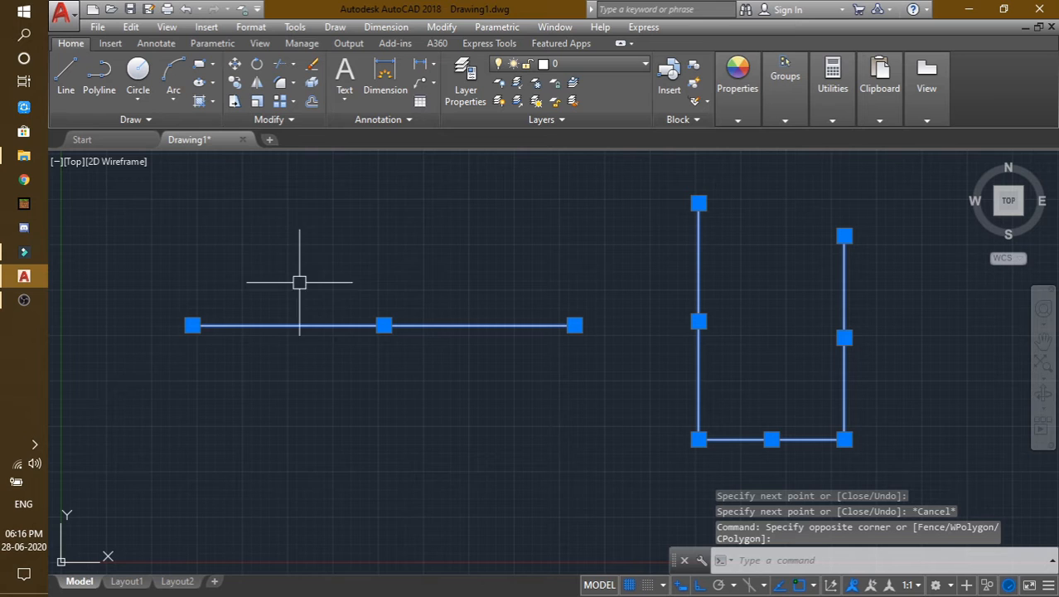
pyautogui.rightClick(306, 225)
pyautogui.click(368, 323)
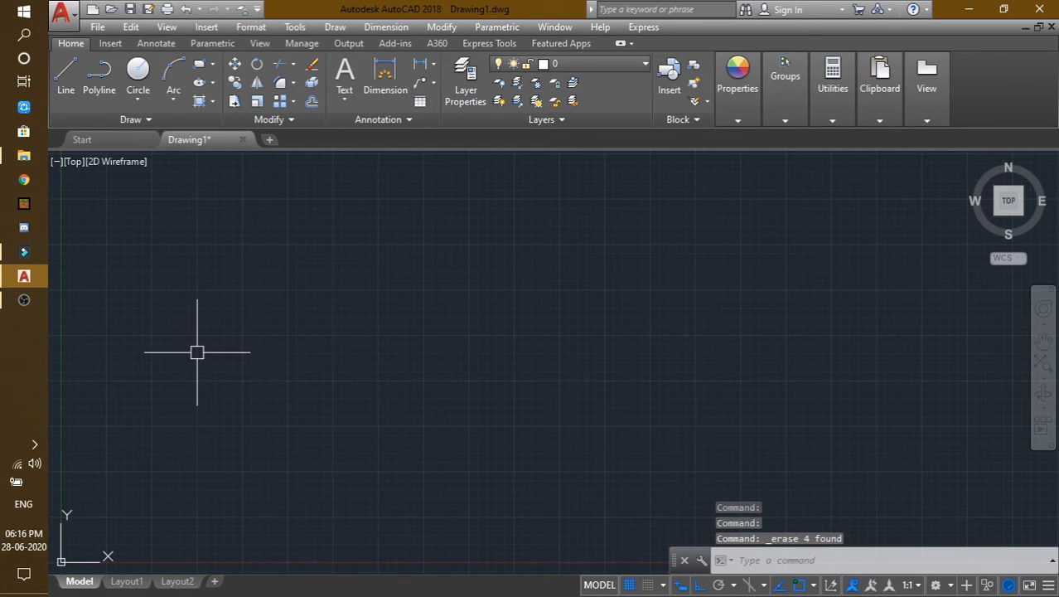
# With Ortho mode on, draw four connected orthogonal lines forming a roughly rectangular outline, leaving its lower-left corner open
pyautogui.click(65, 71)
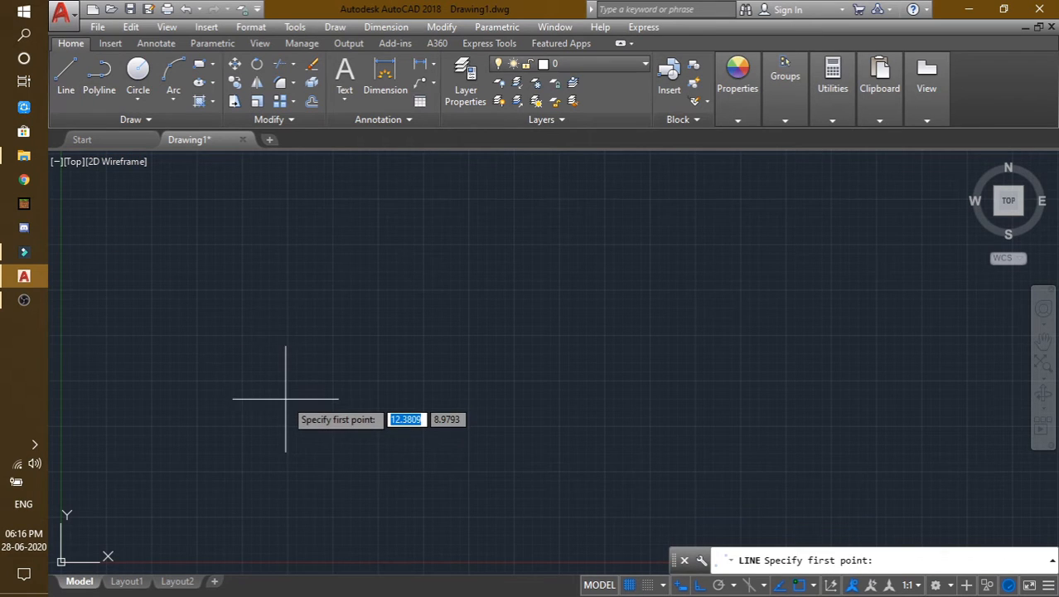
pyautogui.click(699, 586)
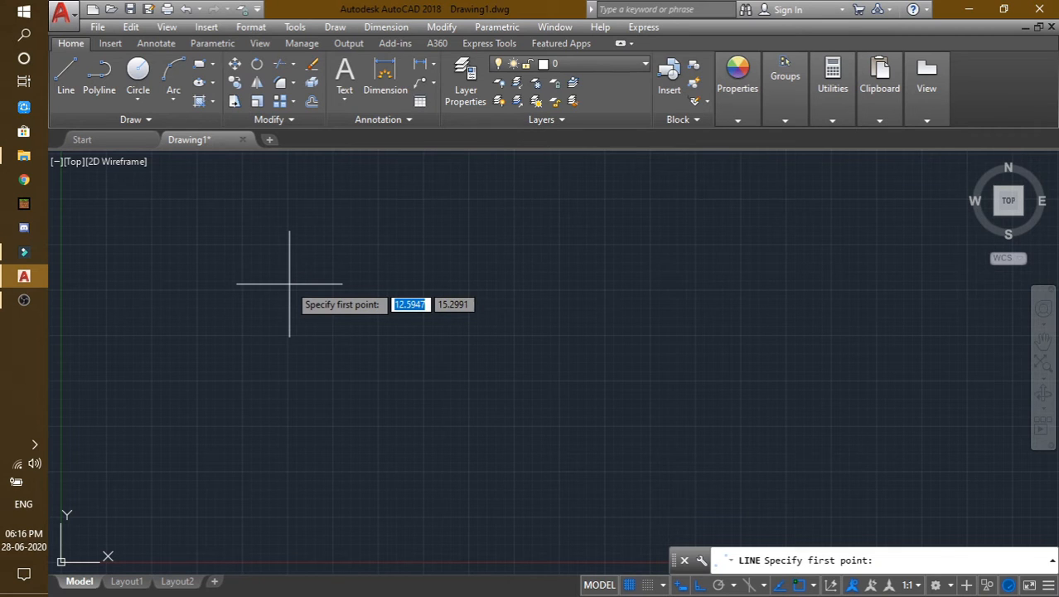
pyautogui.click(294, 384)
pyautogui.click(742, 385)
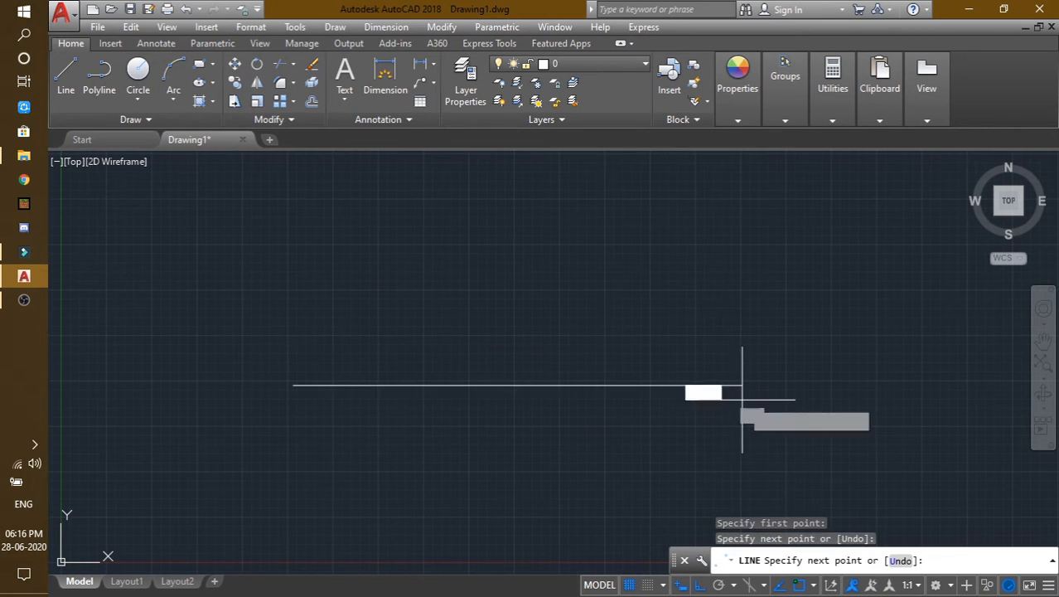
pyautogui.click(705, 215)
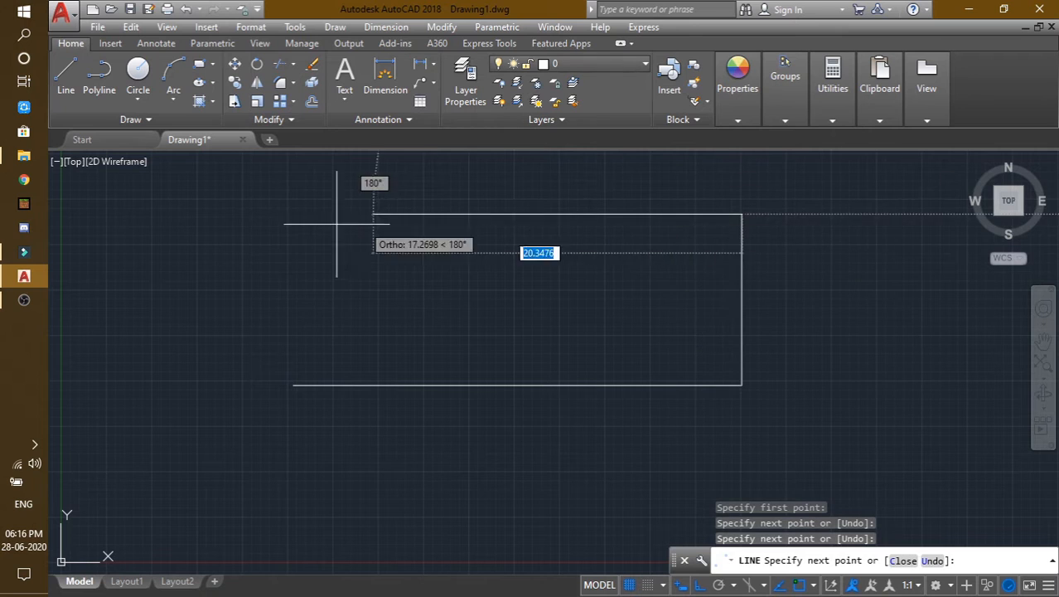
pyautogui.click(263, 217)
pyautogui.click(258, 395)
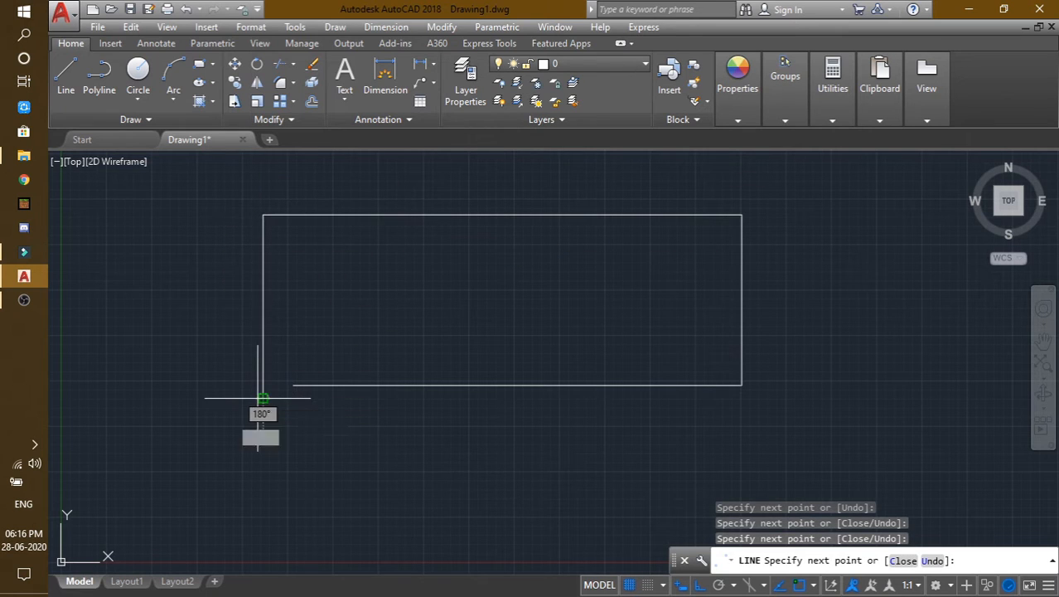
pyautogui.press('Escape')
# Select the four lines of the open outline with a crossing window and erase them
pyautogui.click(812, 184)
pyautogui.click(170, 439)
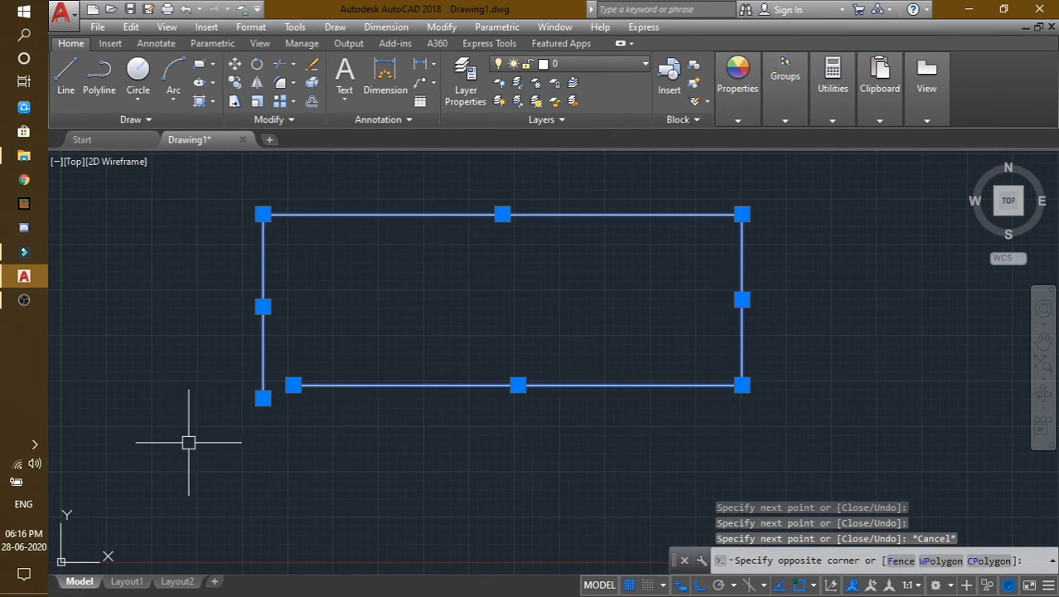
pyautogui.press('Delete')
# Draw a closed rectangle with the LINE command, entering side lengths 20, 10 and 20 and finishing with the Close option
pyautogui.click(66, 75)
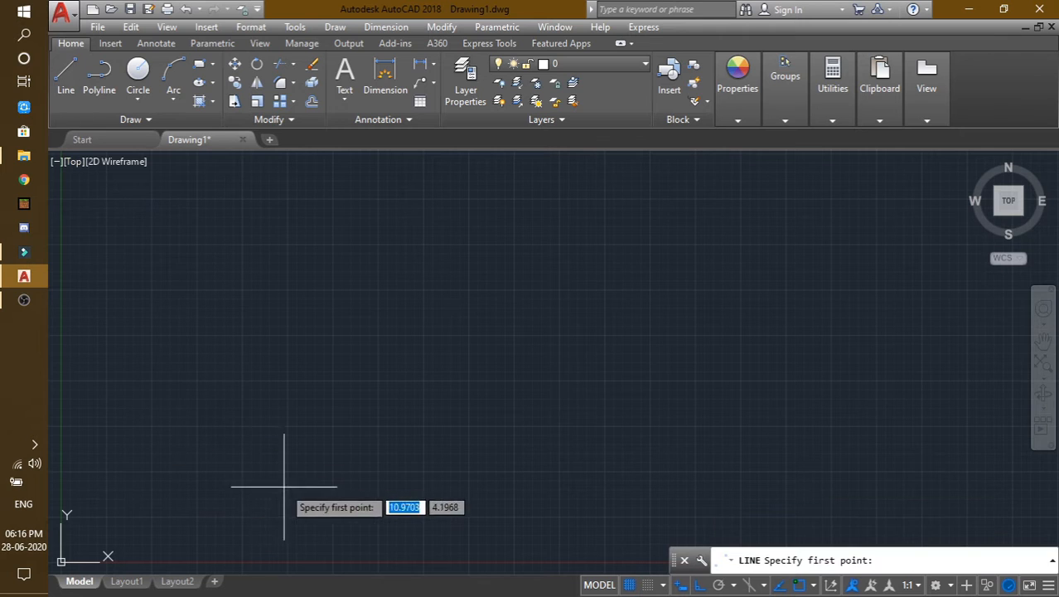
pyautogui.click(384, 382)
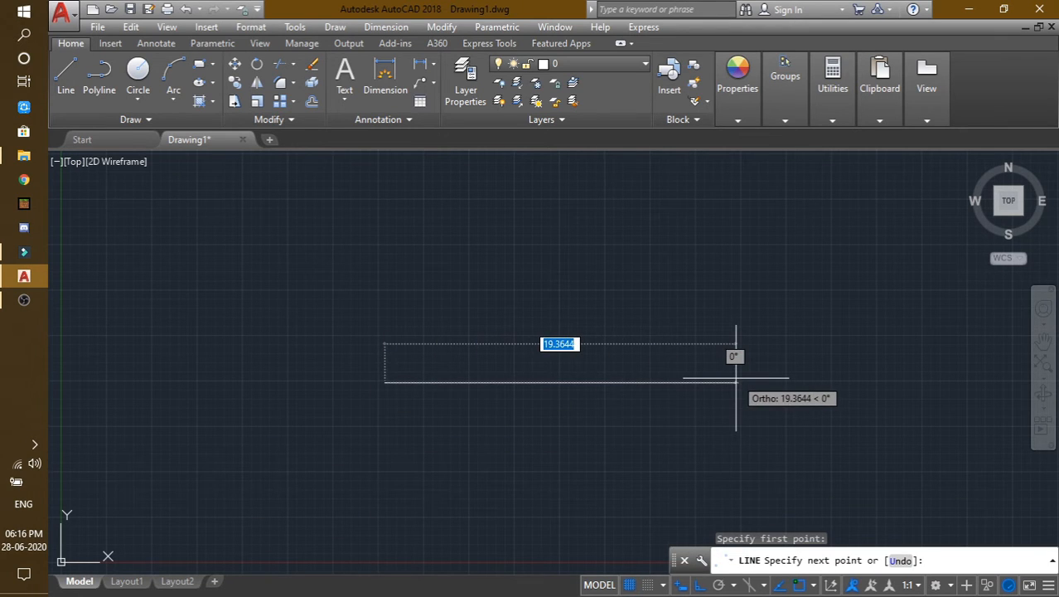
pyautogui.write('20')
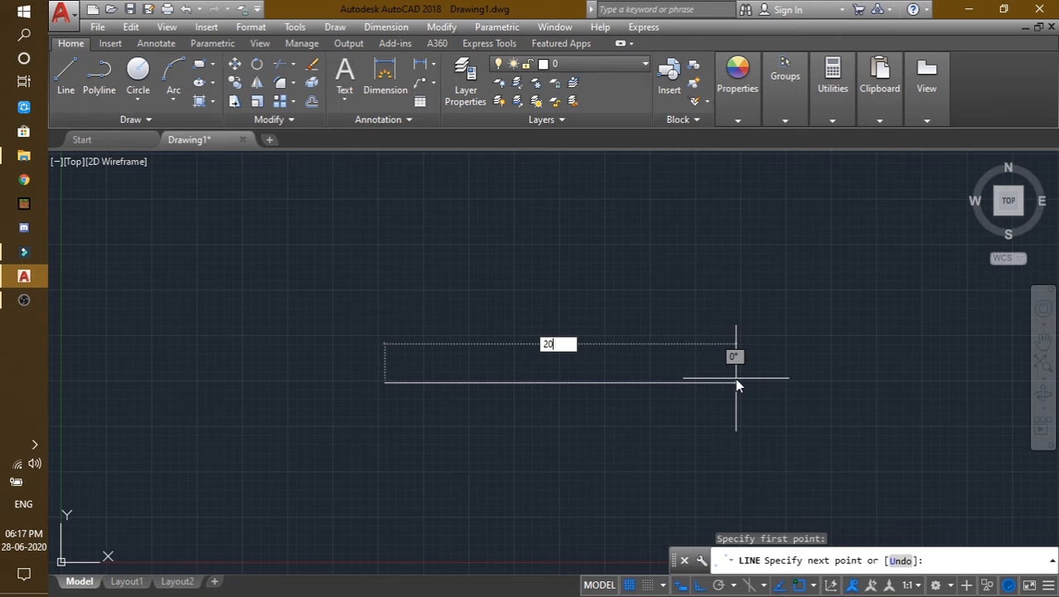
pyautogui.press('Return')
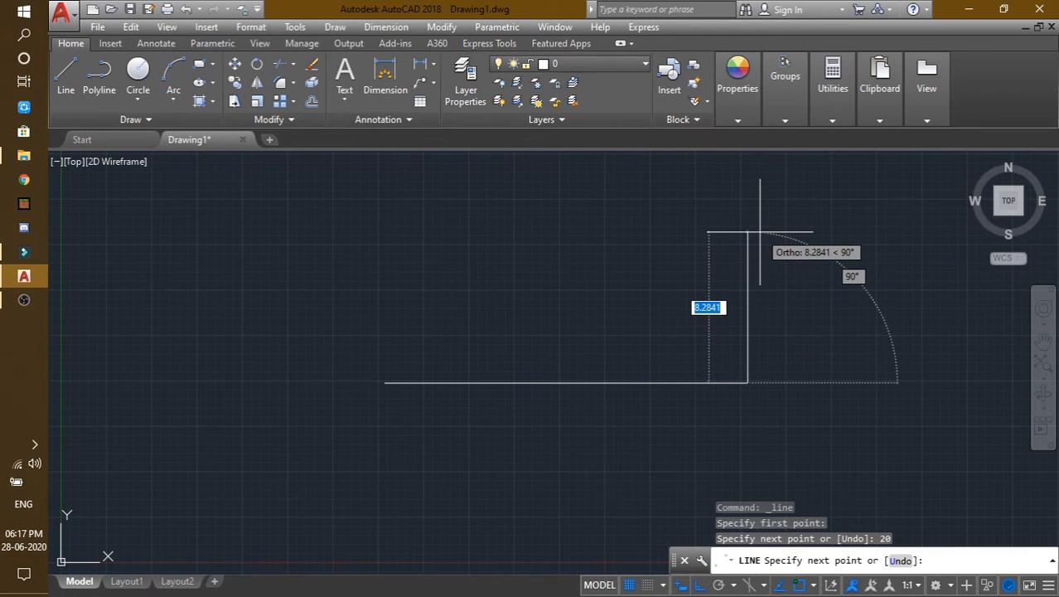
pyautogui.press('Return')
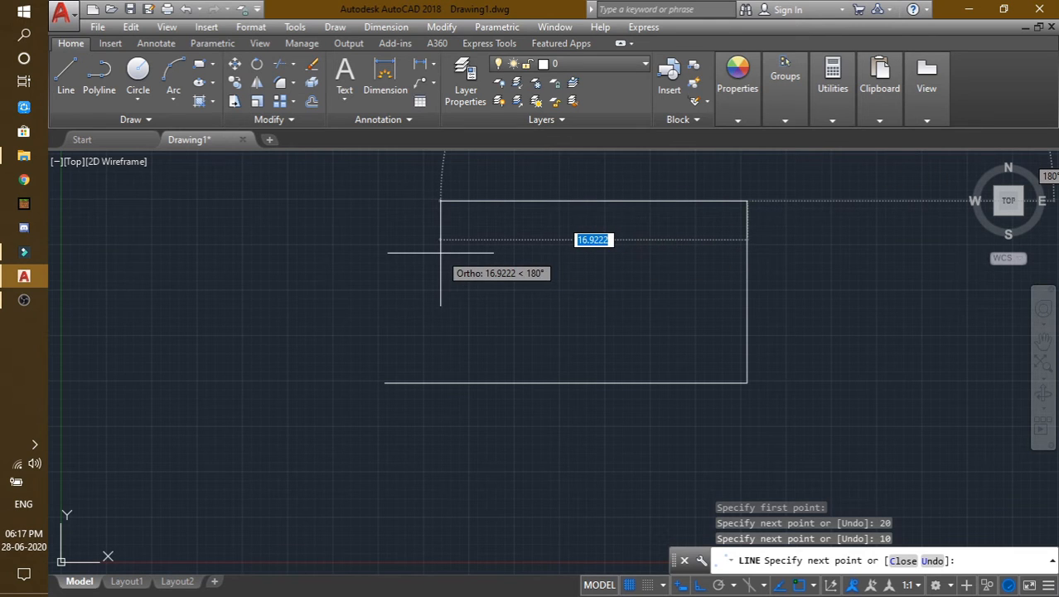
pyautogui.write('2')
pyautogui.press('Return')
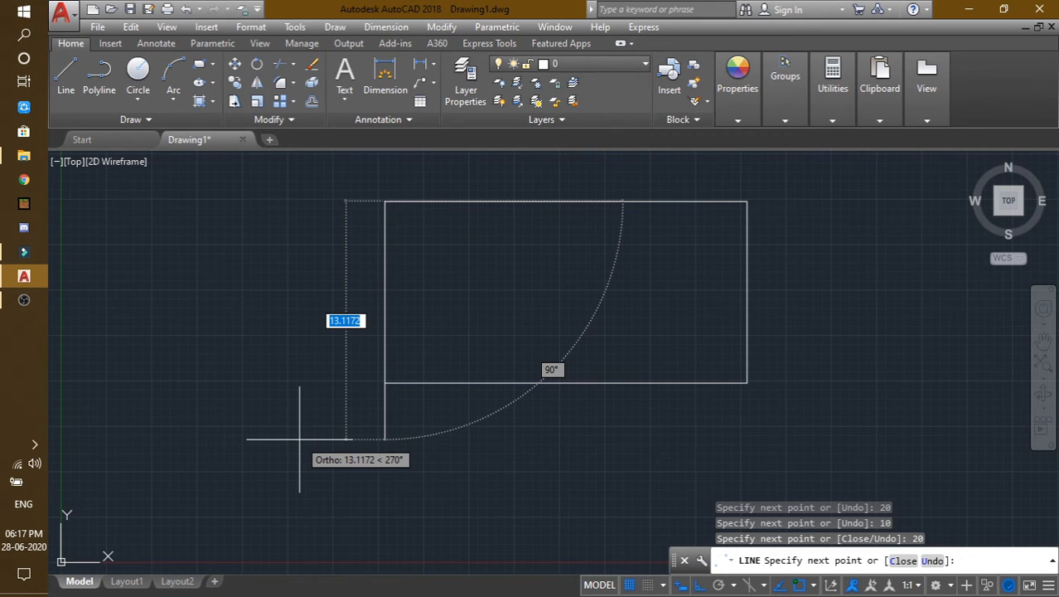
pyautogui.write('c')
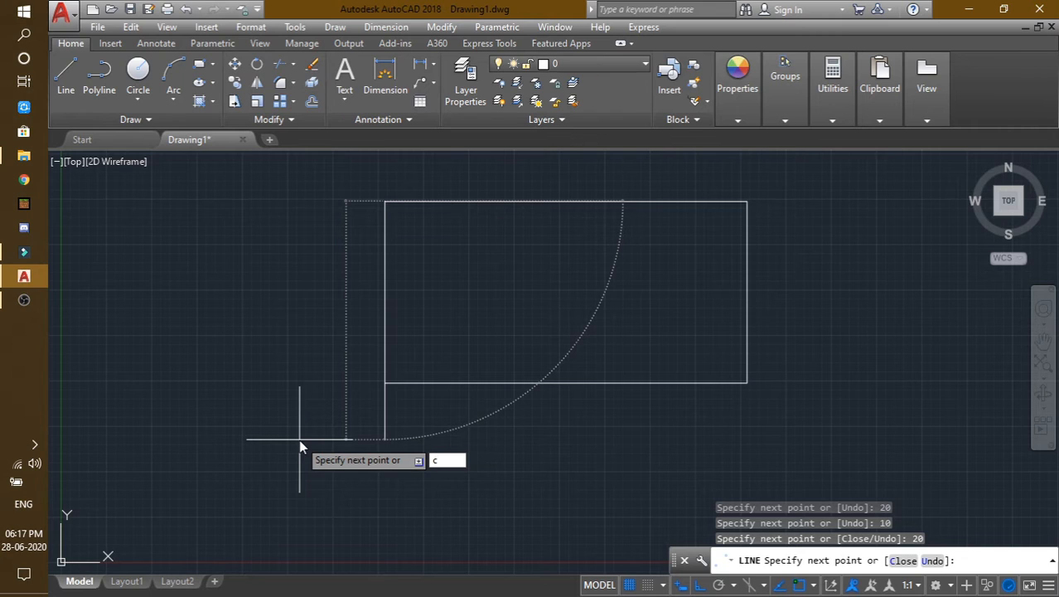
pyautogui.press('Return')
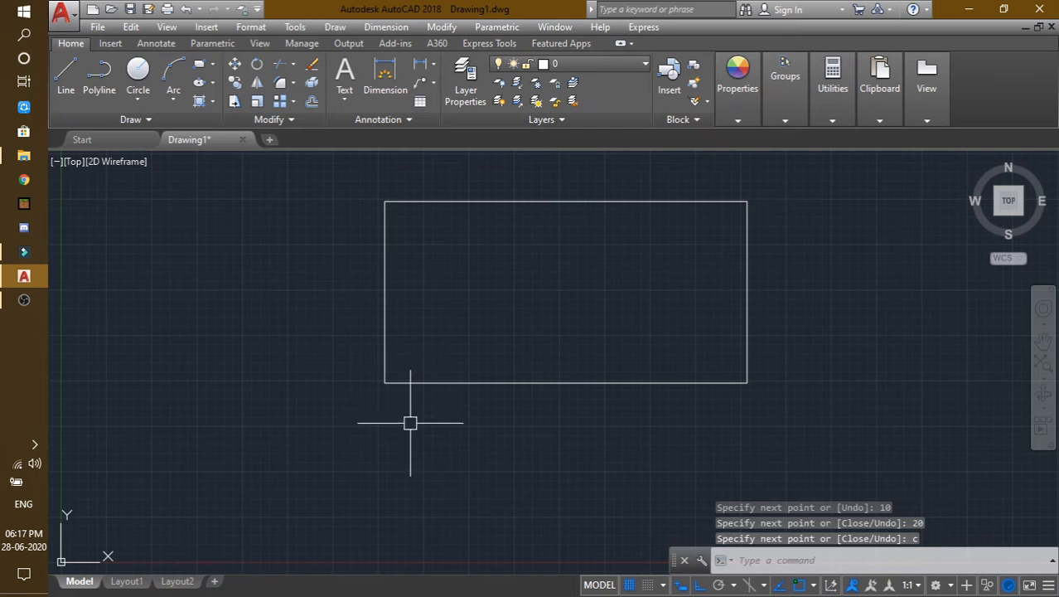
# Select the whole 20 by 10 rectangle with a crossing window and erase it
pyautogui.moveTo(882, 248); pyautogui.dragTo(784, 221, button='middle')
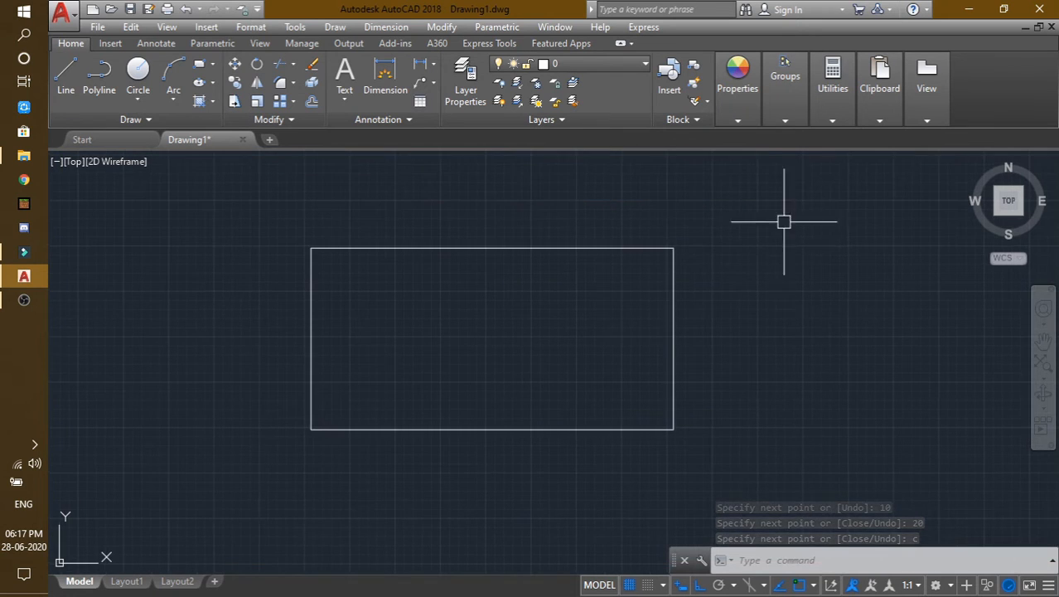
pyautogui.click(769, 196)
pyautogui.click(205, 498)
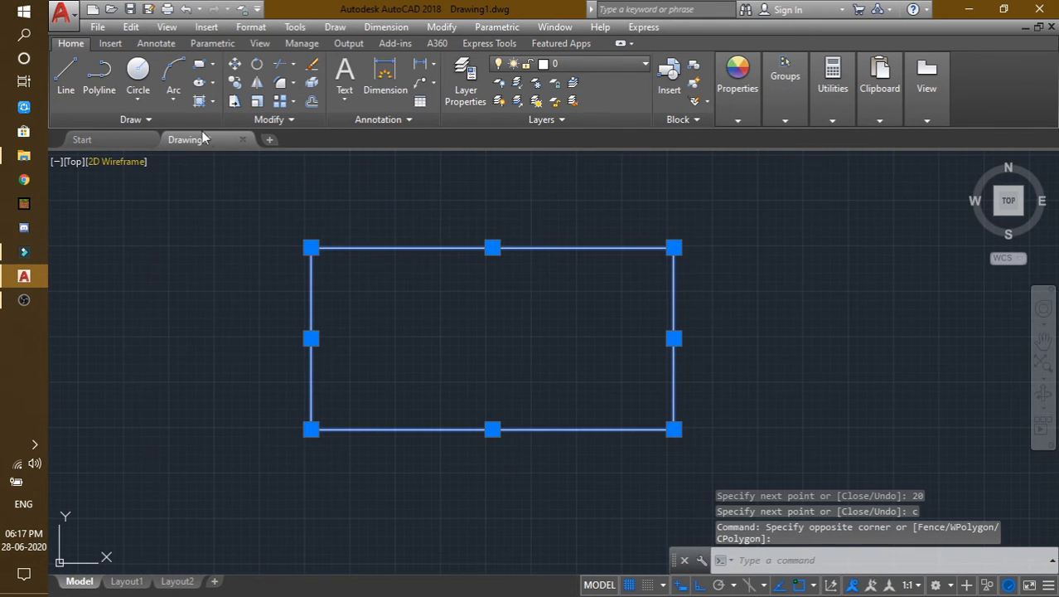
pyautogui.press('Delete')
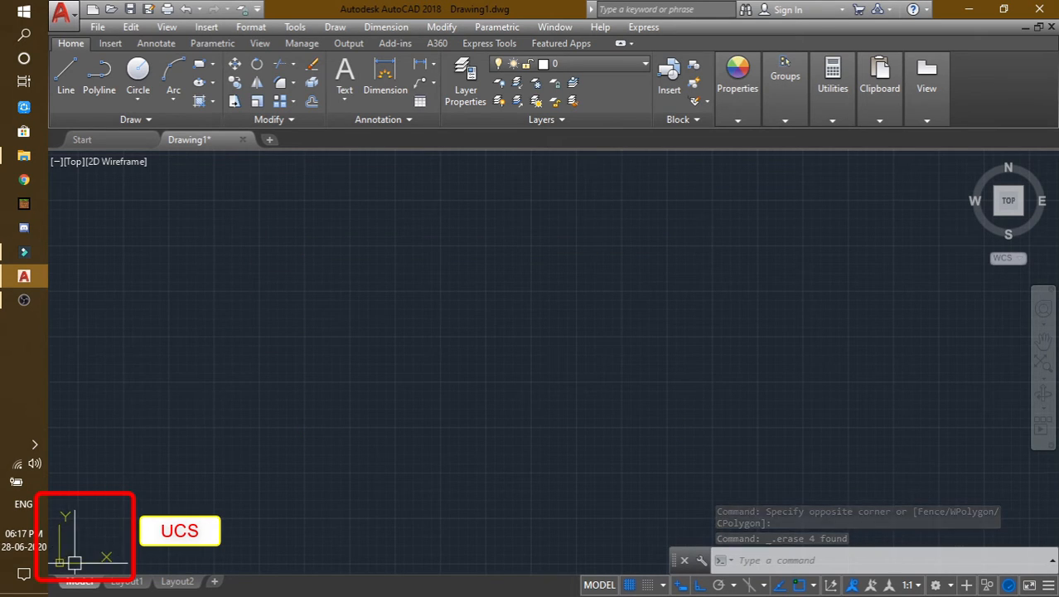
# Bring the UCS origin into view and, with Ortho off, draw a line from 0,0 to 20,0 by entering absolute coordinates
pyautogui.moveTo(110, 528)
pyautogui.mouseDown(button='middle')
pyautogui.moveTo(237, 432)
pyautogui.moveTo(298, 403)
pyautogui.moveTo(261, 436)
pyautogui.mouseUp(button='middle')
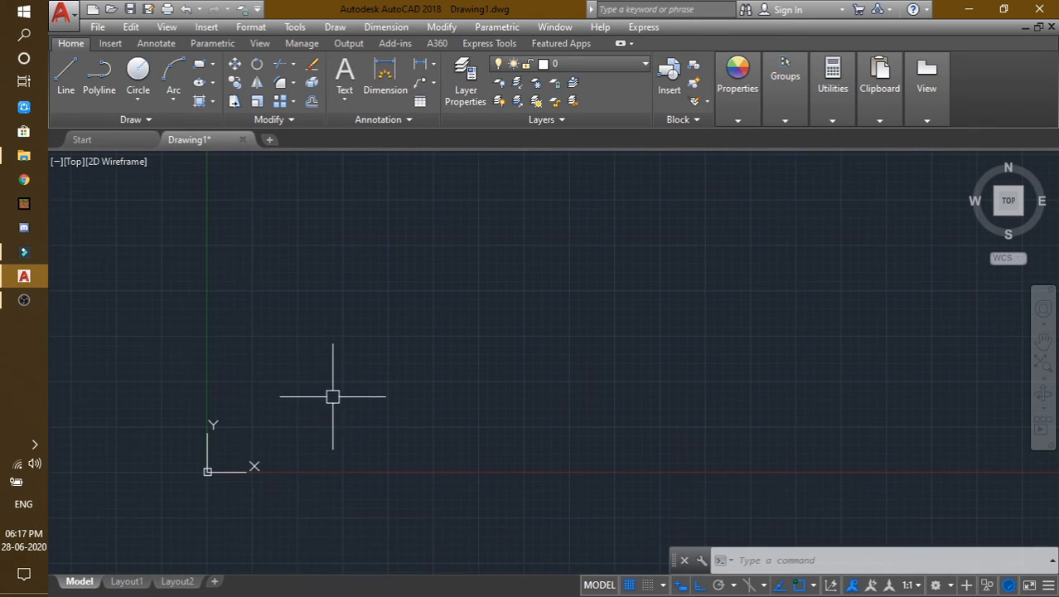
pyautogui.scroll(5, 334, 395)
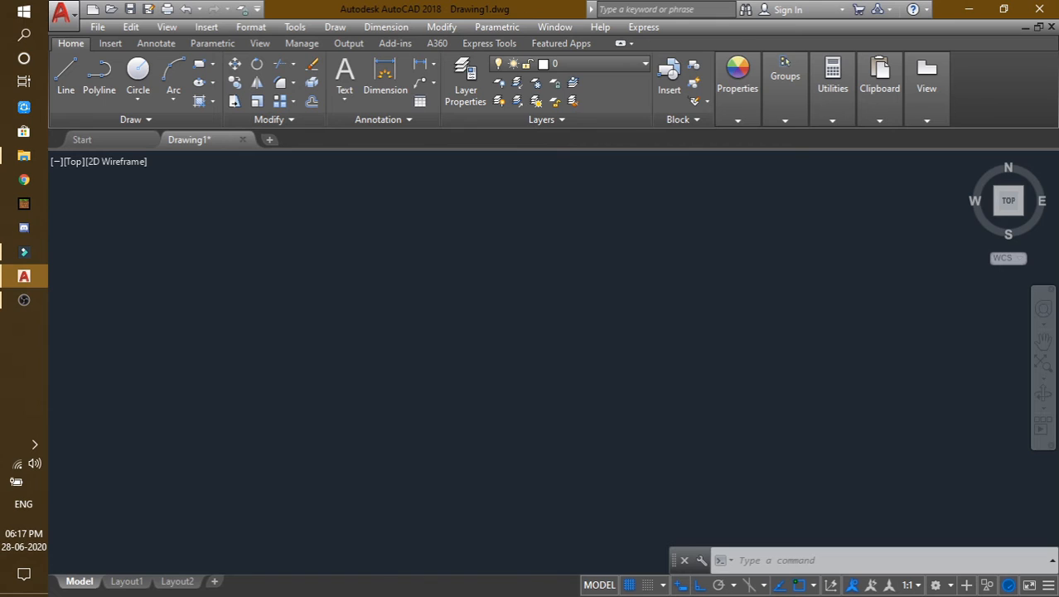
pyautogui.moveTo(149, 506); pyautogui.dragTo(248, 439, button='middle')
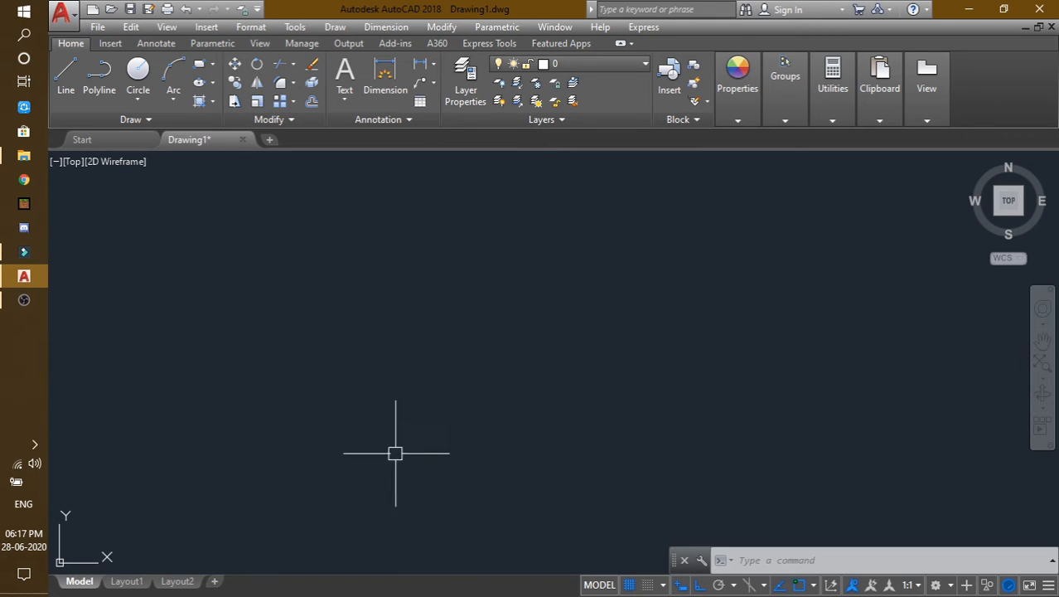
pyautogui.click(1043, 365)
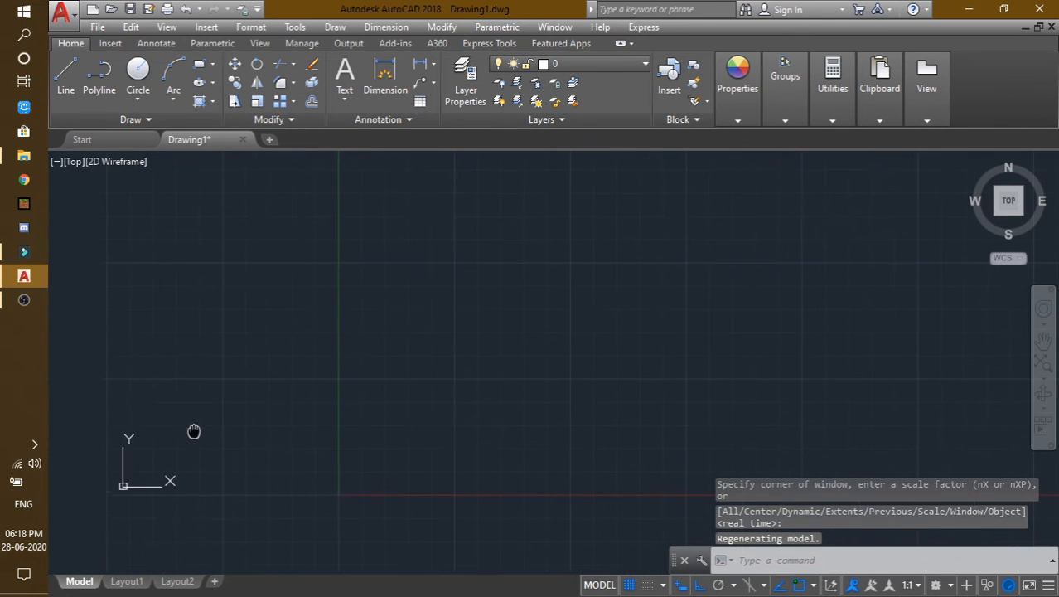
pyautogui.moveTo(226, 455)
pyautogui.mouseDown(button='middle')
pyautogui.moveTo(134, 379)
pyautogui.moveTo(146, 389)
pyautogui.mouseUp(button='middle')
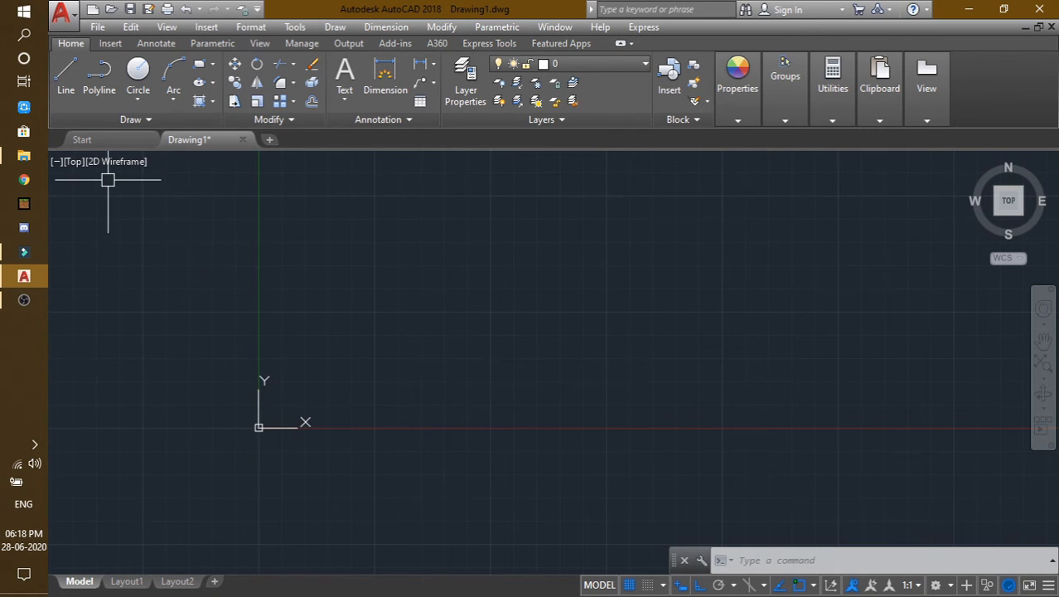
pyautogui.click(65, 77)
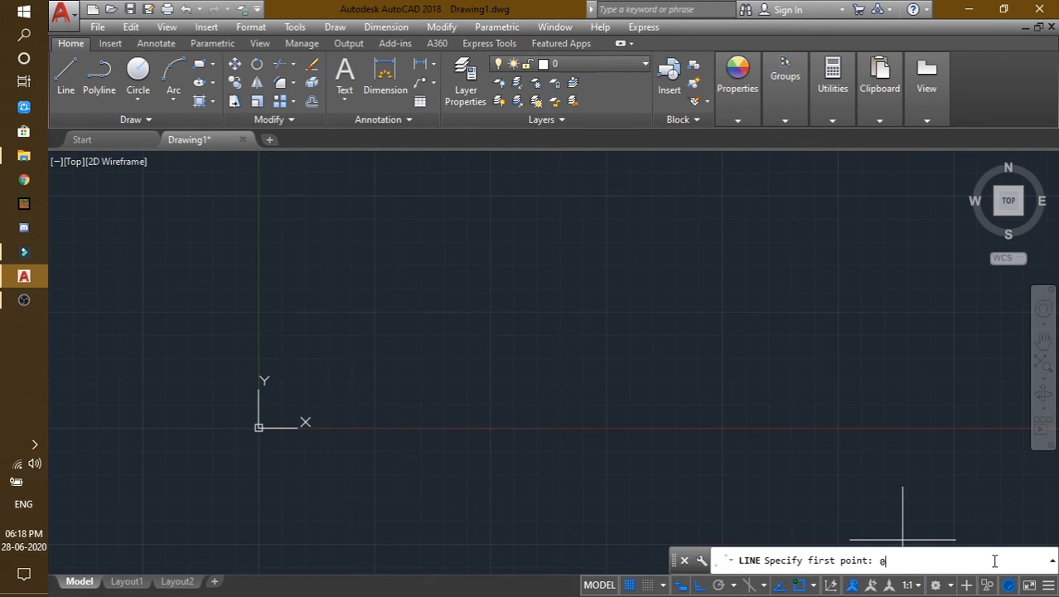
pyautogui.press('Return')
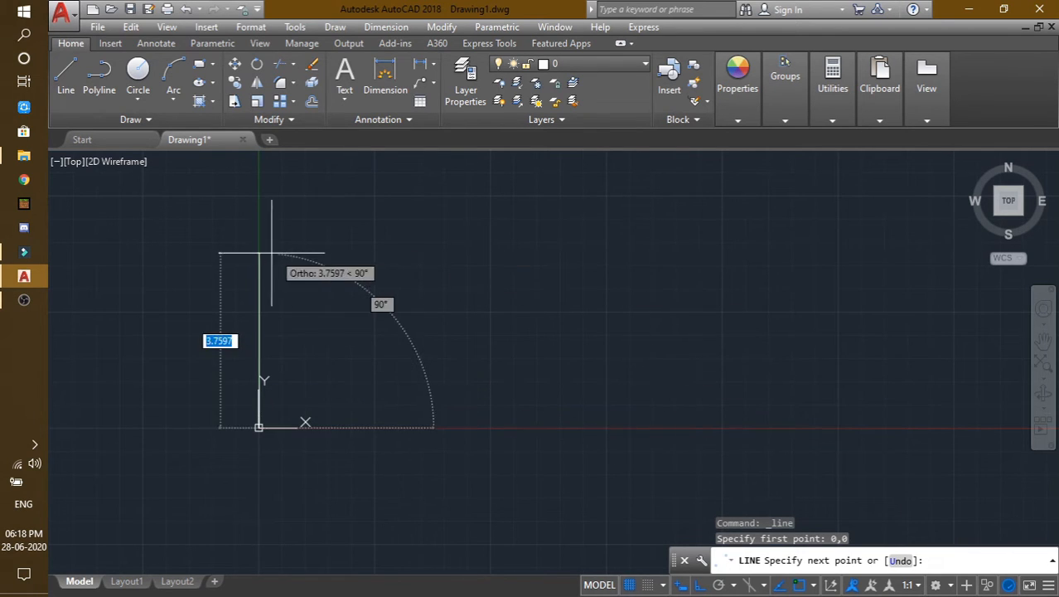
pyautogui.click(701, 585)
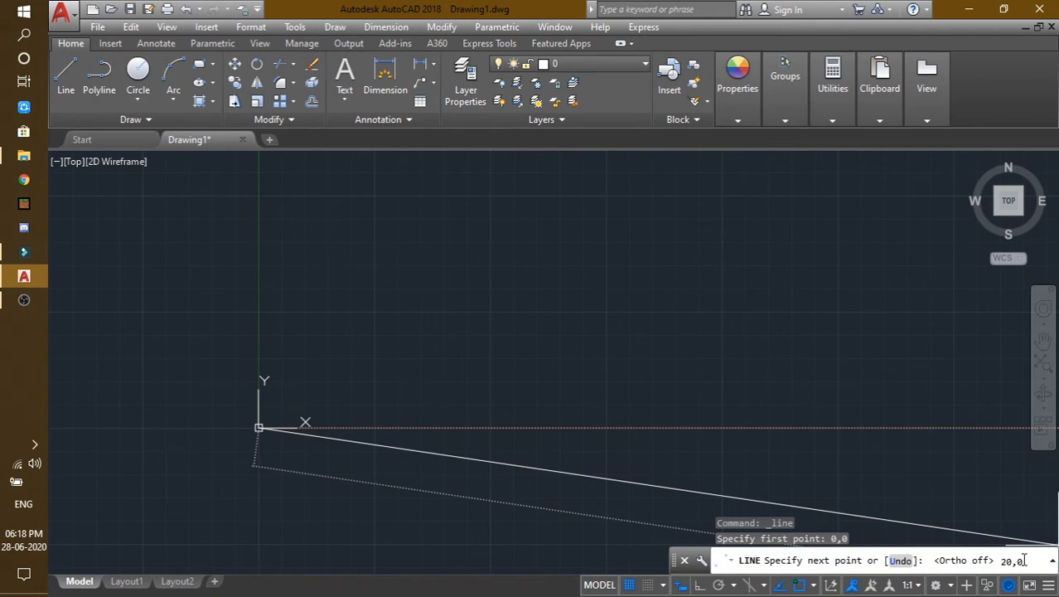
pyautogui.press('Return')
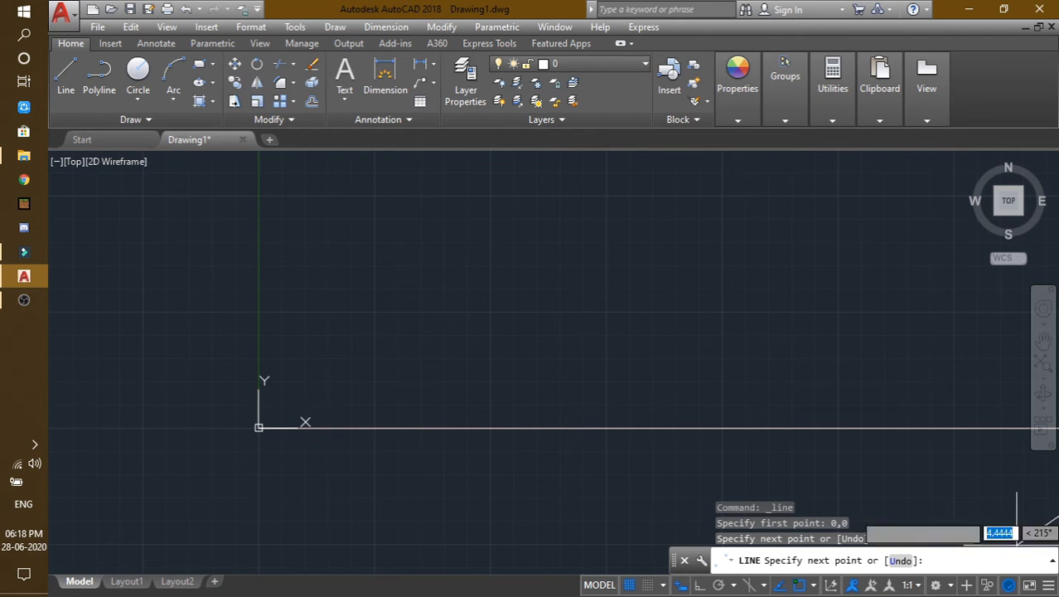
# Continue the line through absolute coordinates 20,10 and 0,10 back to 0,0 to complete the rectangle, and end the LINE command
pyautogui.scroll(-2, 727, 309)
pyautogui.moveTo(721, 310); pyautogui.dragTo(503, 316, button='middle')
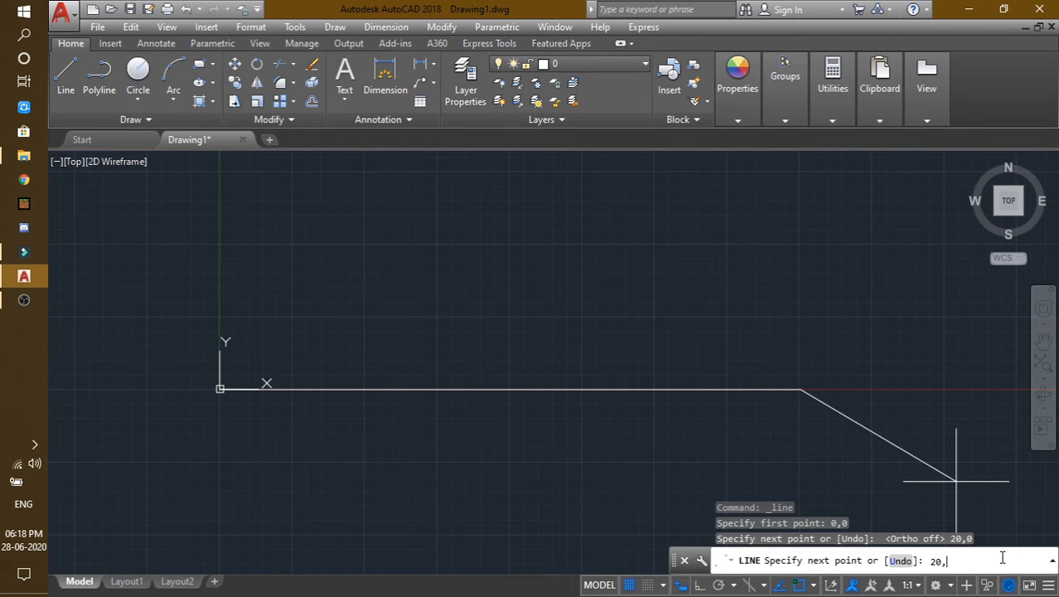
pyautogui.press('Return')
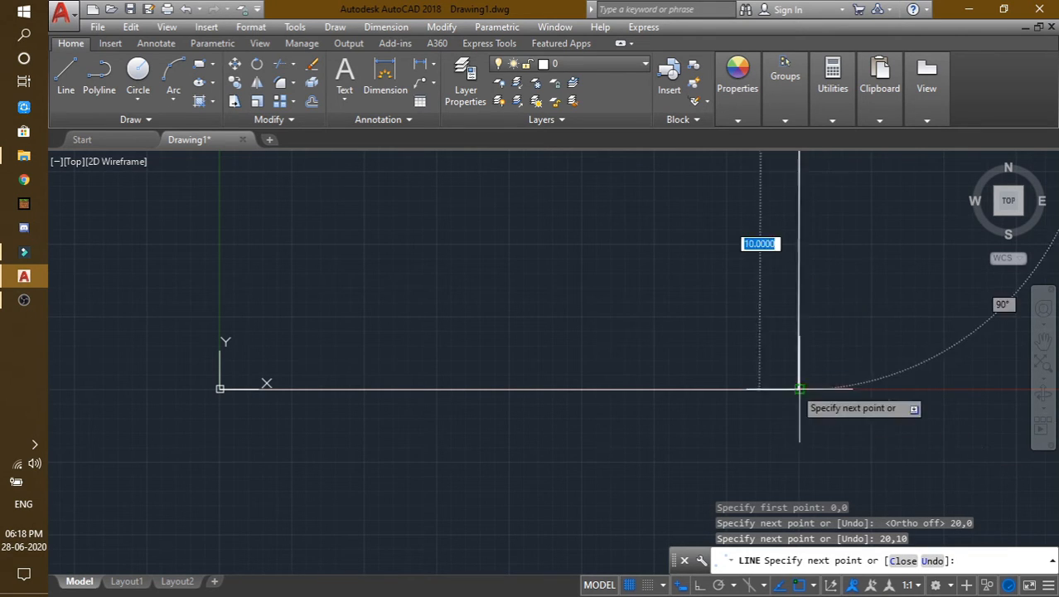
pyautogui.scroll(-2, 730, 341)
pyautogui.moveTo(730, 343); pyautogui.dragTo(676, 340, button='middle')
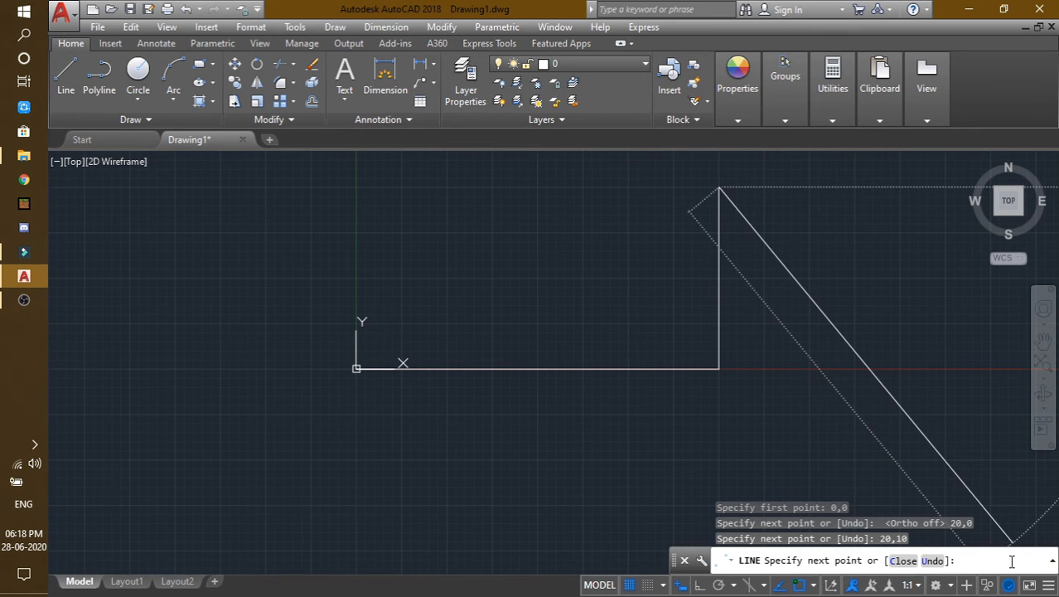
pyautogui.write('0,10')
pyautogui.press('Return')
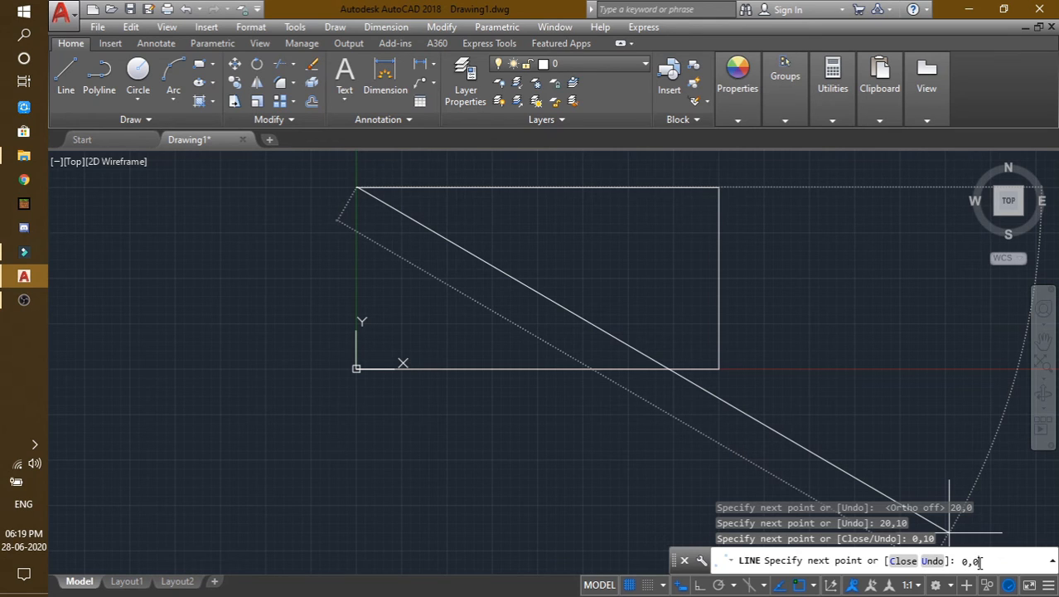
pyautogui.press('Return')
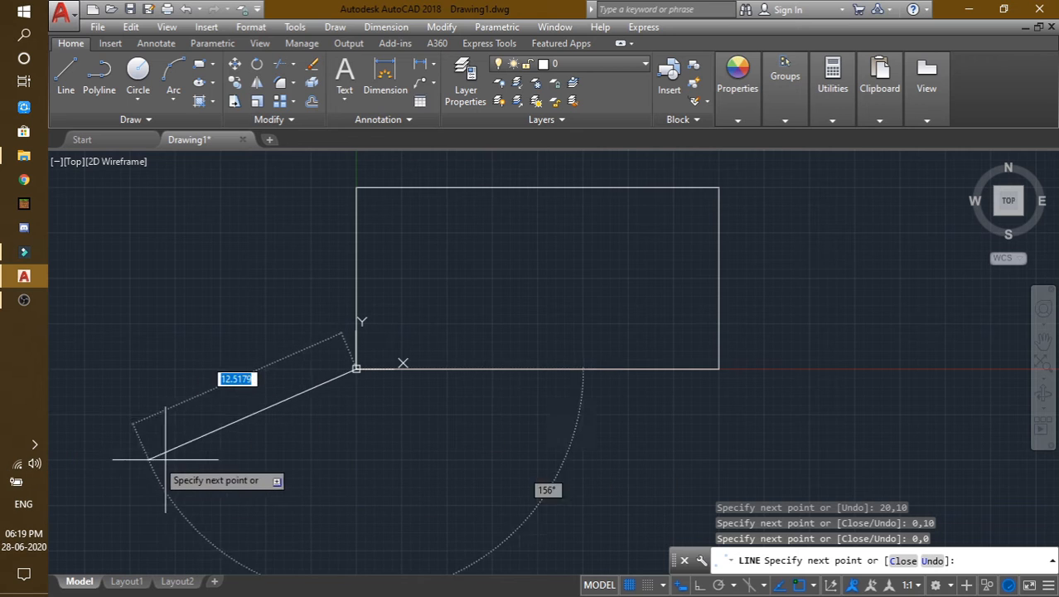
pyautogui.press('Escape')
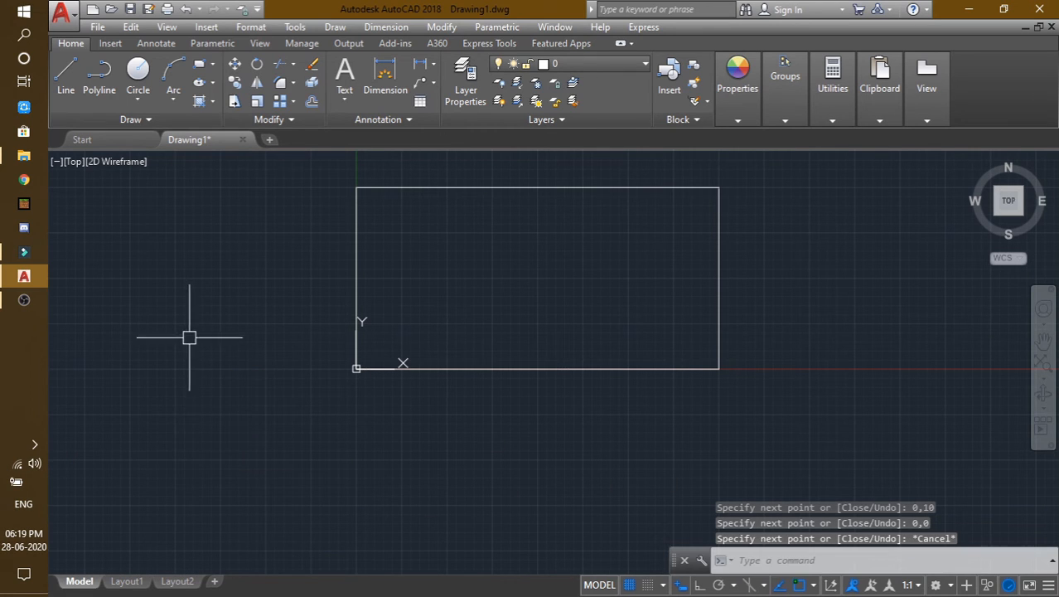
# Select the whole rectangle at the origin with a crossing window and erase it
pyautogui.moveTo(189, 356); pyautogui.dragTo(118, 412, button='middle')
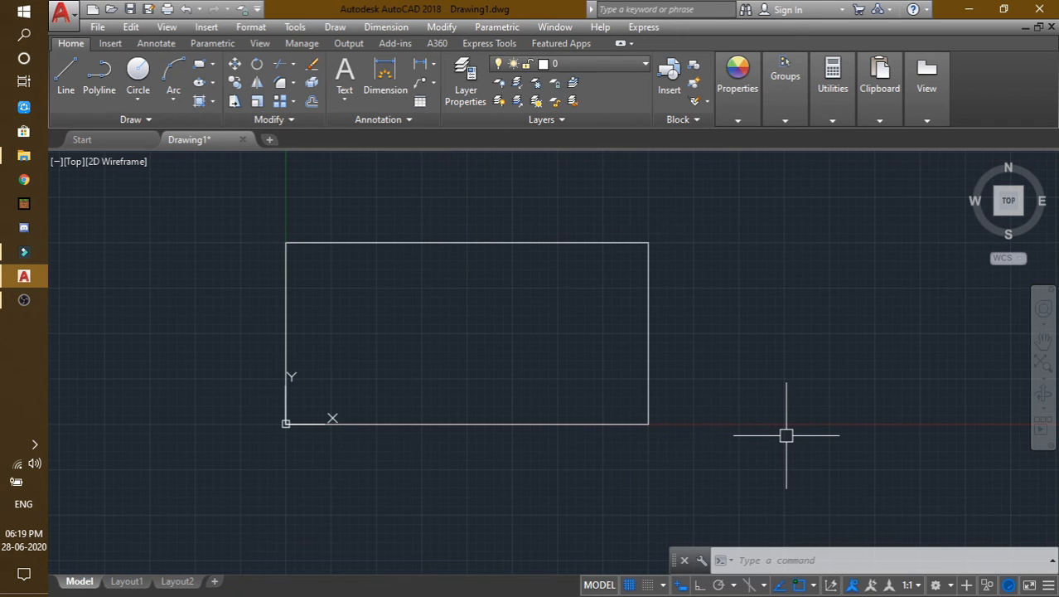
pyautogui.click(714, 178)
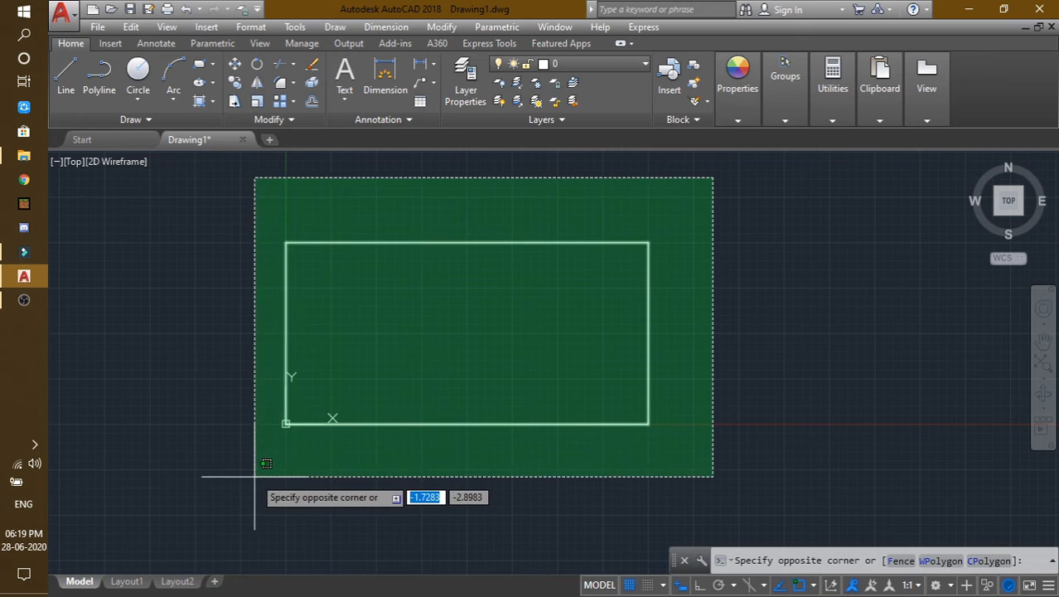
pyautogui.click(254, 476)
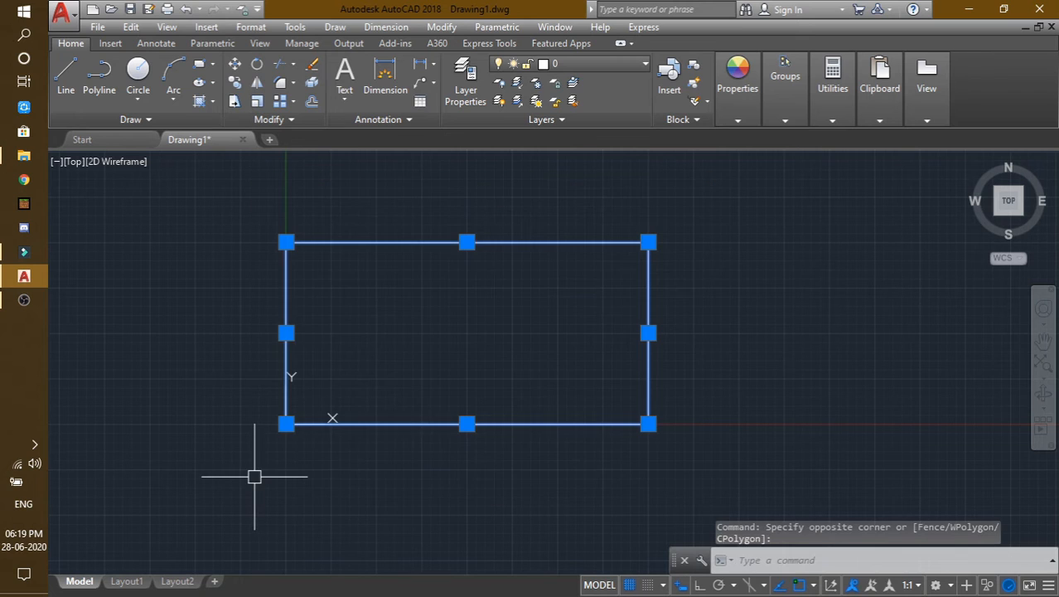
pyautogui.rightClick(244, 267)
pyautogui.click(263, 334)
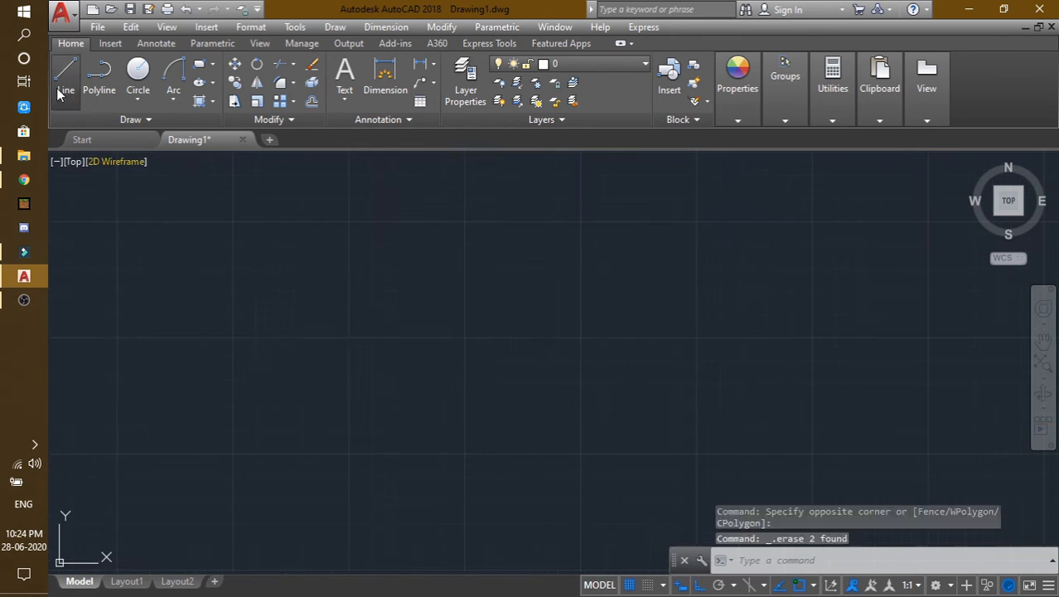
# Draw two parallel vertical lines side by side with the LINE command in Ortho mode, with their ends level
pyautogui.press('l')
pyautogui.press('Return')
pyautogui.click(463, 163)
pyautogui.click(463, 522)
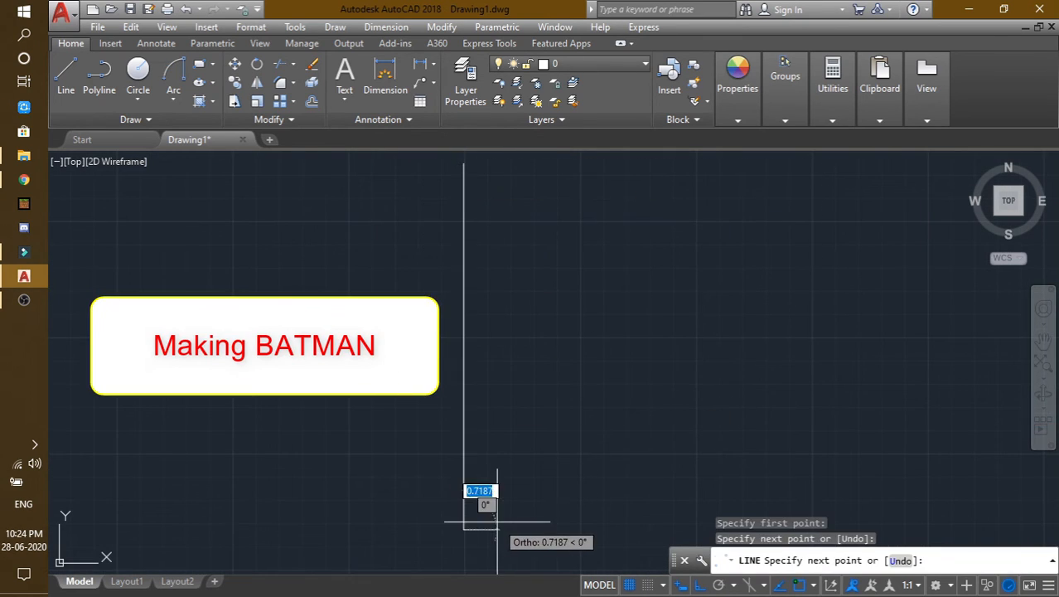
pyautogui.press('Return')
pyautogui.press('Return')
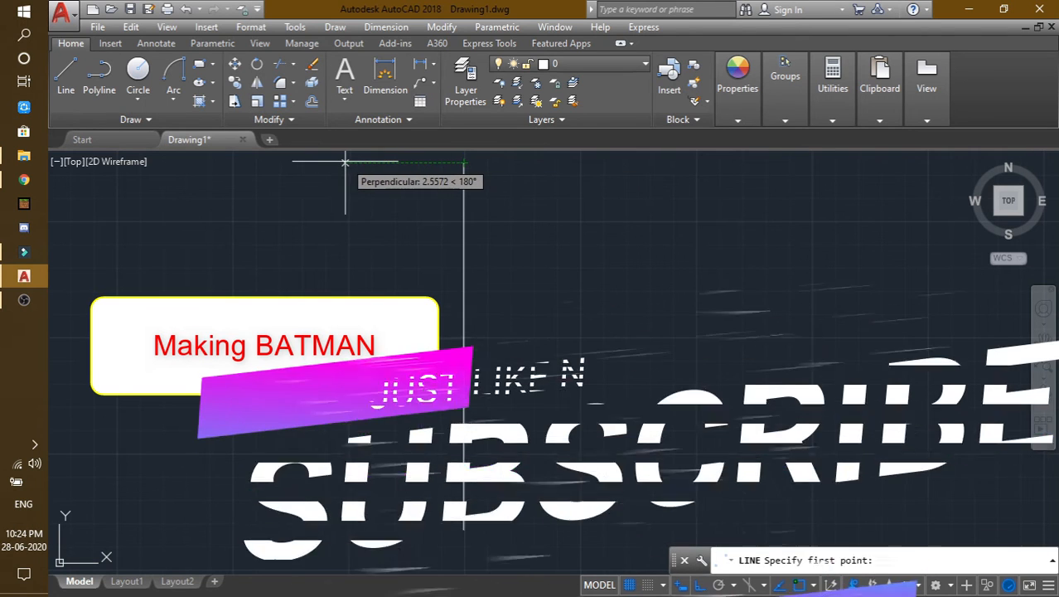
pyautogui.click(349, 162)
pyautogui.press('Escape')
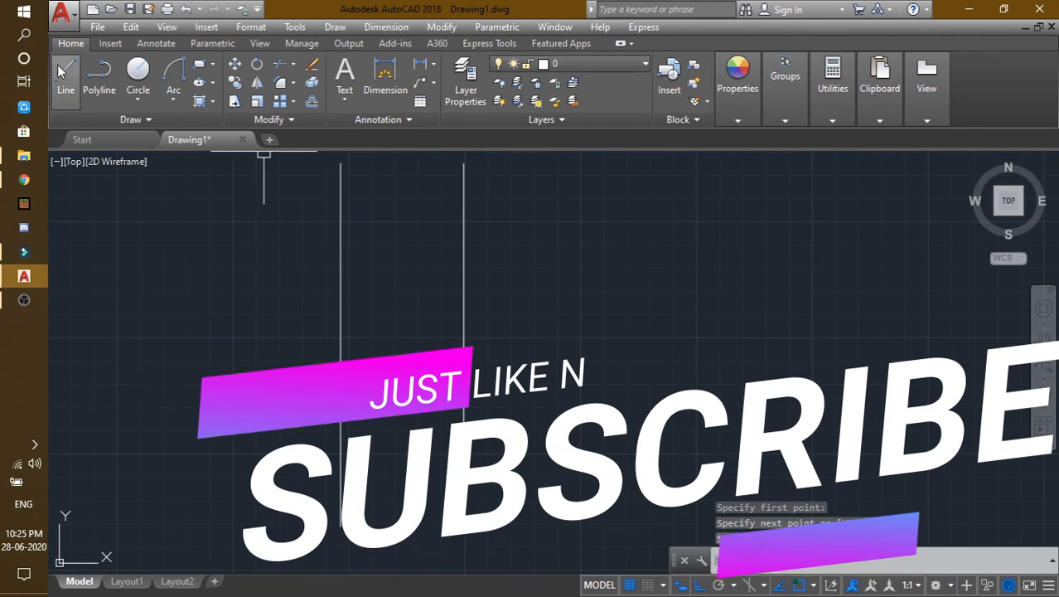
# With Ortho off, draw a shoulder line from the lower end of the left vertical line, sloping down and outward
pyautogui.click(66, 74)
pyautogui.click(341, 526)
pyautogui.press('F8')
pyautogui.scroll(-2, 253, 538)
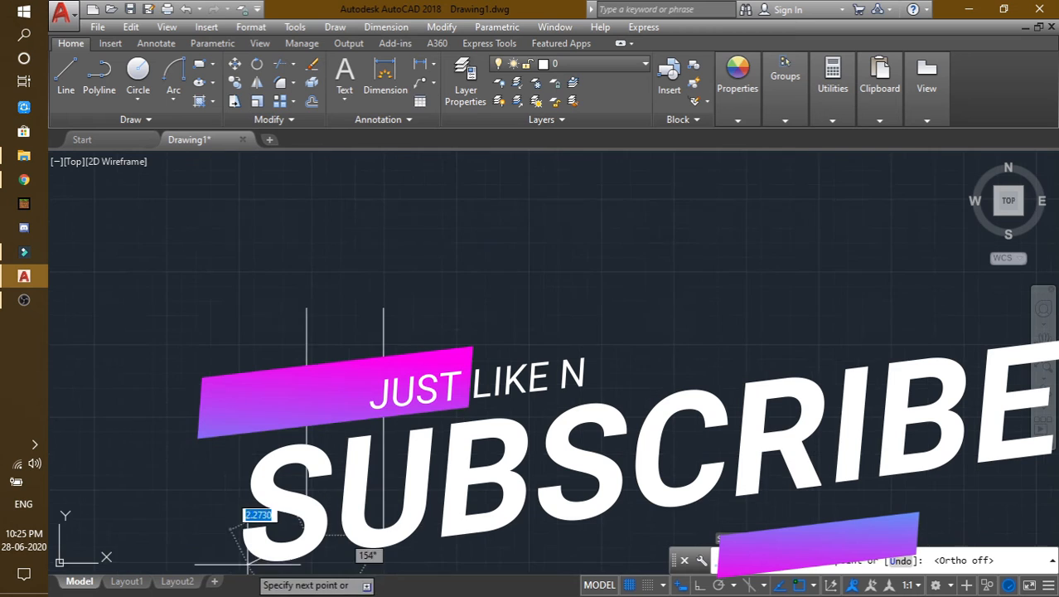
pyautogui.click(249, 479)
pyautogui.press('Return')
# Draw a short ear line from the upper end of the left vertical line, sloping steeply down towards the middle
pyautogui.press('Return')
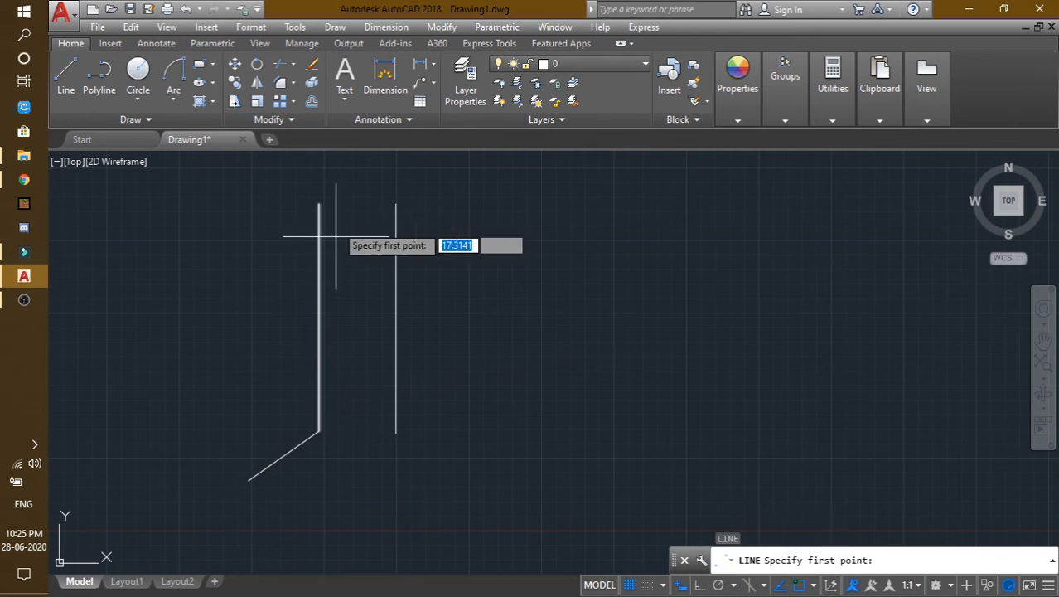
pyautogui.click(319, 203)
pyautogui.click(347, 263)
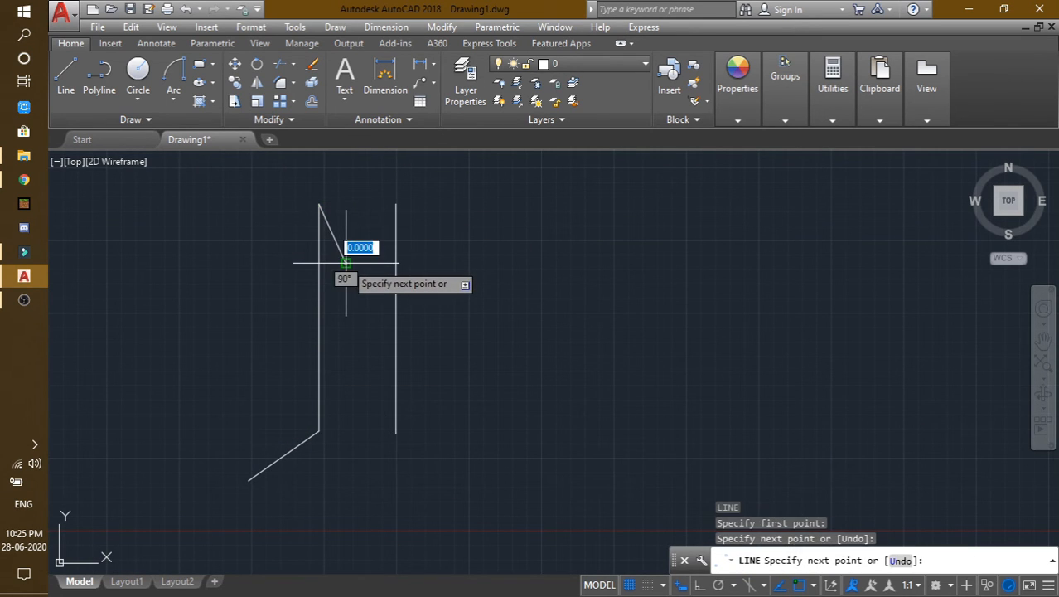
pyautogui.press('Return')
# Select the right vertical line with a crossing window and erase it
pyautogui.click(1042, 362)
pyautogui.moveTo(723, 277); pyautogui.dragTo(562, 280, button='middle')
pyautogui.click(563, 280)
pyautogui.click(436, 365)
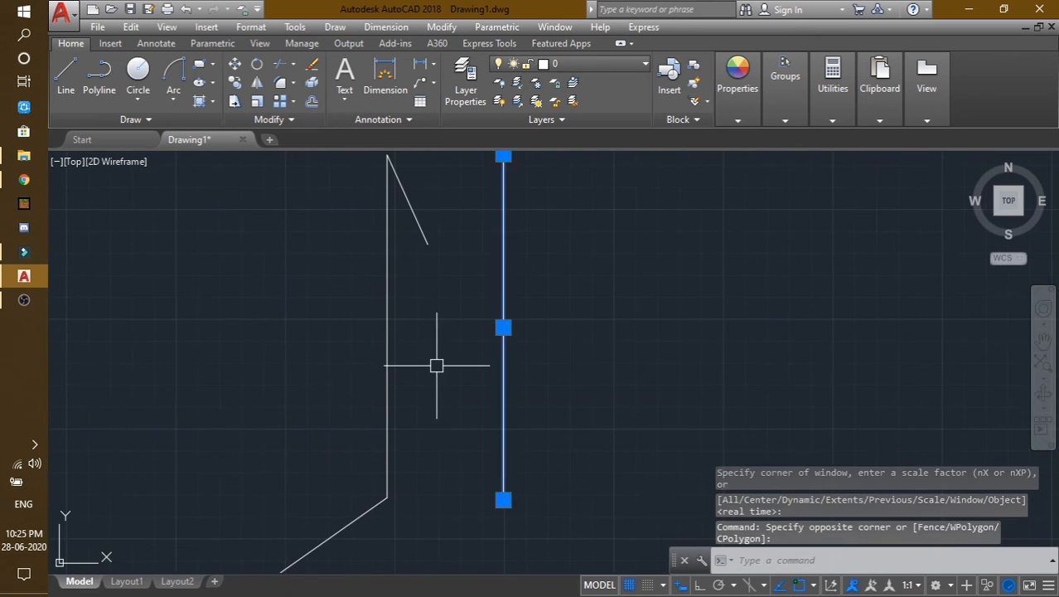
pyautogui.press('Delete')
pyautogui.click(256, 83)
pyautogui.press('Escape')
pyautogui.click(447, 183)
pyautogui.click(292, 535)
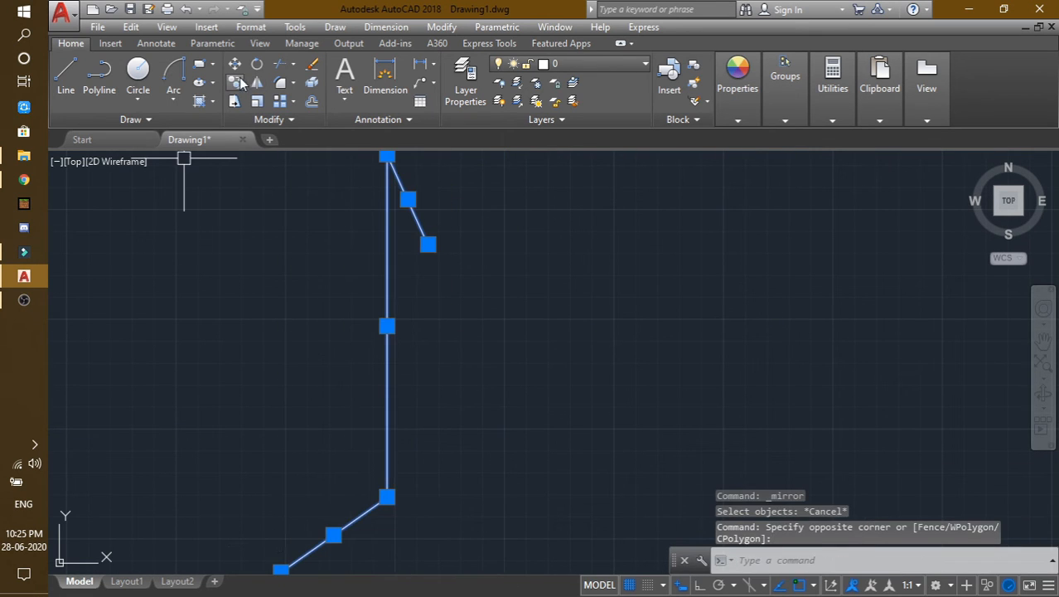
pyautogui.click(257, 83)
pyautogui.click(504, 246)
pyautogui.press('F8')
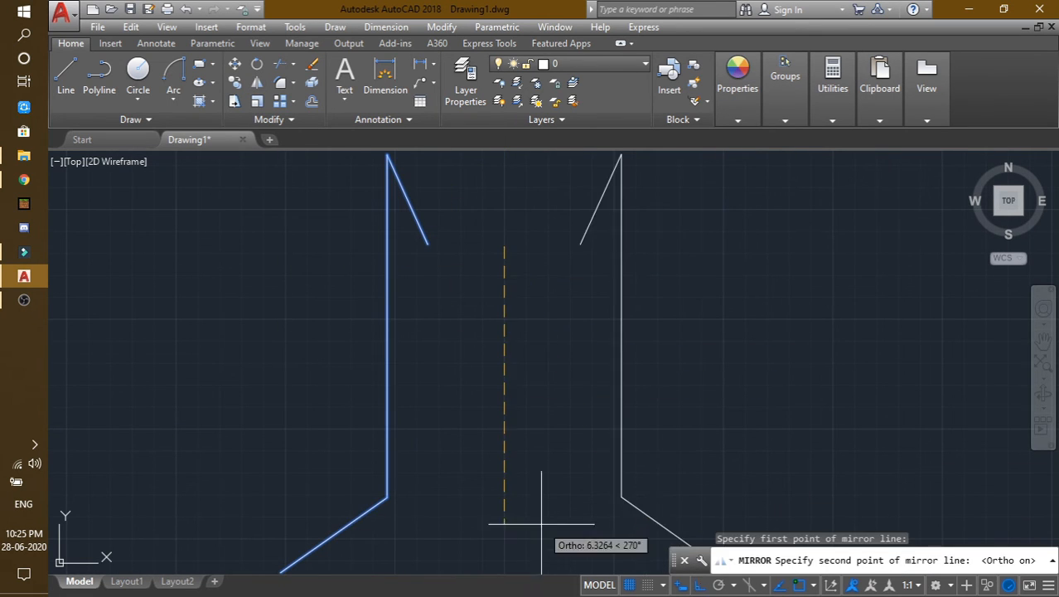
pyautogui.press('Escape')
# Mirror the ear, side and shoulder lines about a vertical axis to their right with Ortho on, keeping the source objects
pyautogui.click(489, 174)
pyautogui.click(300, 547)
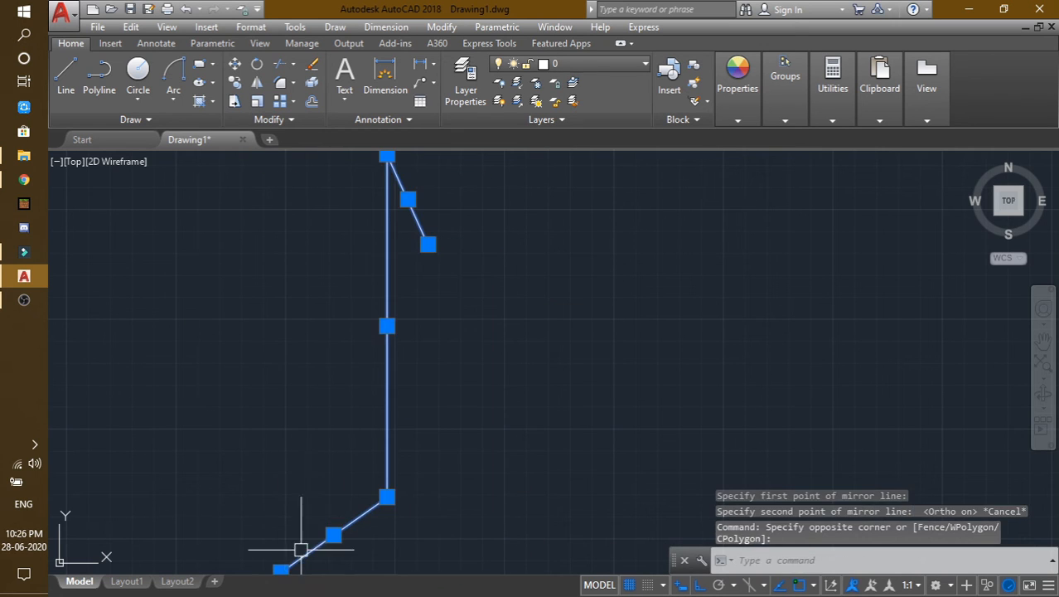
pyautogui.click(257, 83)
pyautogui.click(523, 191)
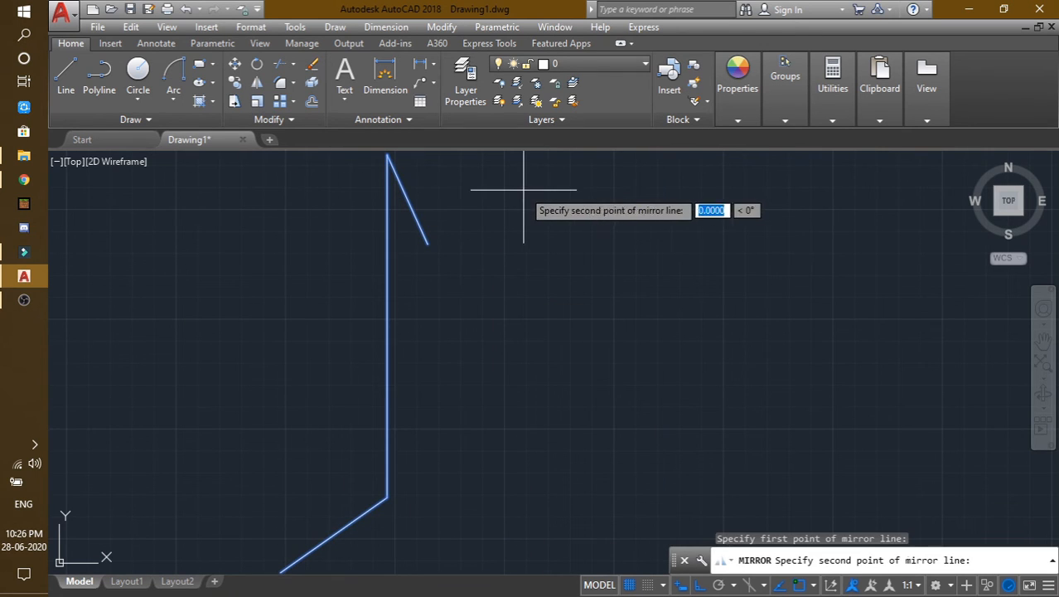
pyautogui.click(519, 371)
pyautogui.press('Return')
# Draw a Start, End, Radius arc bulging upward between the inner ends of the two ear lines, radius about 3
pyautogui.click(173, 100)
pyautogui.click(203, 123)
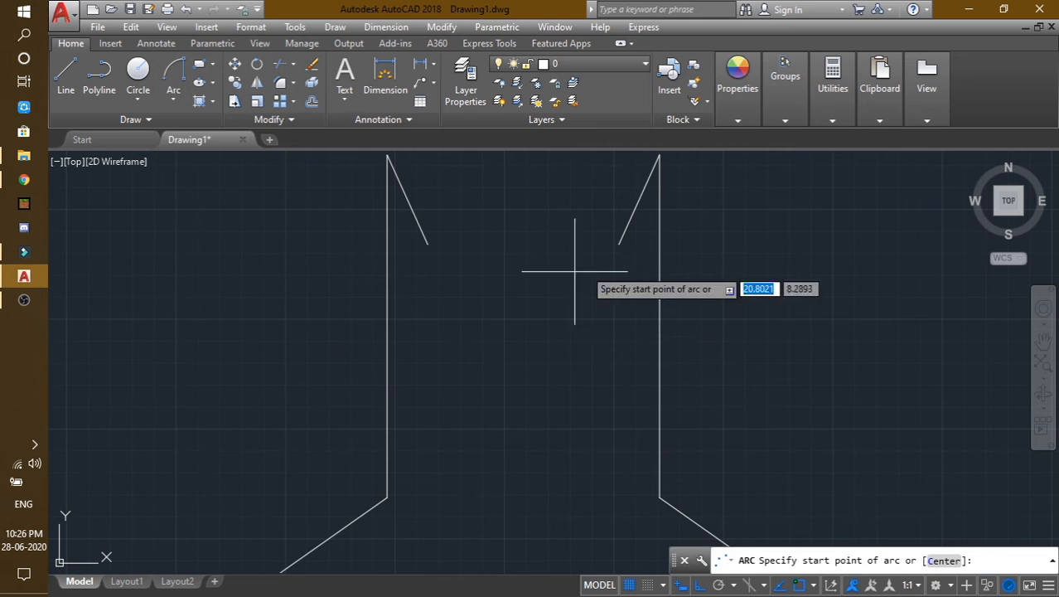
pyautogui.click(618, 244)
pyautogui.click(427, 244)
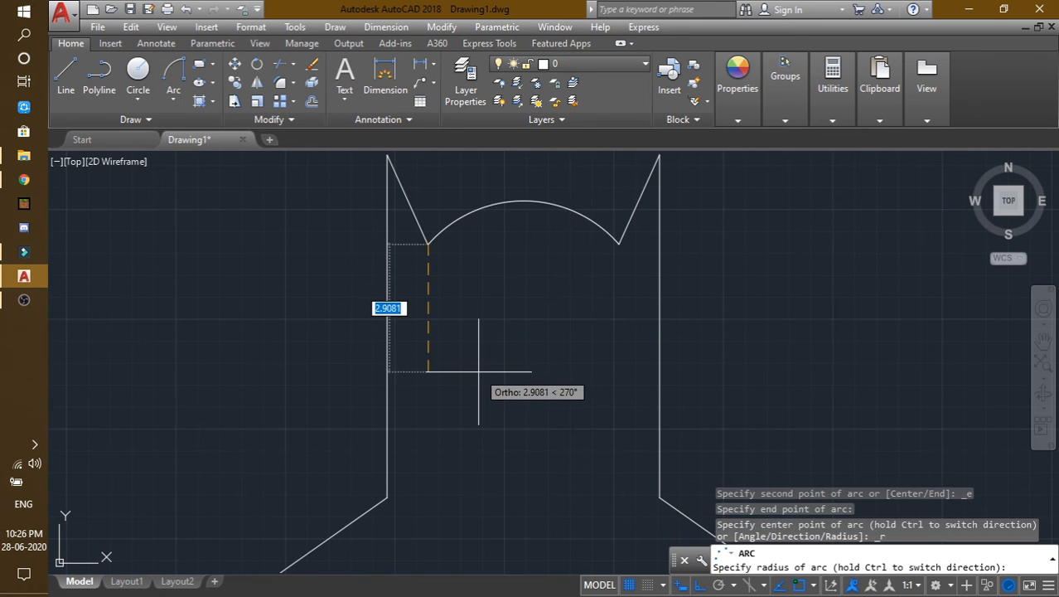
pyautogui.click(479, 394)
# Draw a short vertical line for the left eye's outer edge below the left end of the arc, and turn Ortho off
pyautogui.click(66, 73)
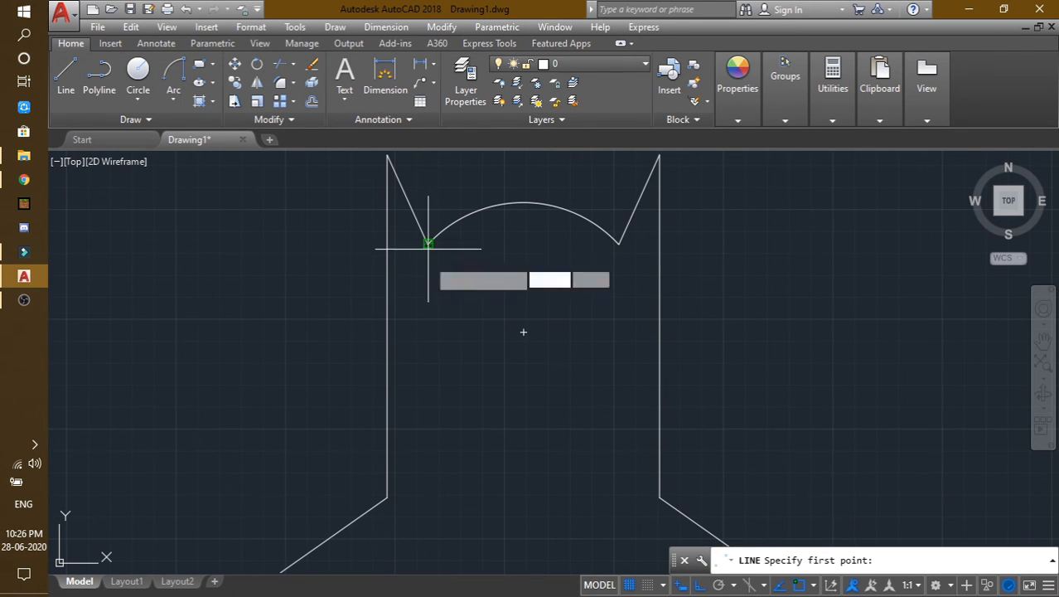
pyautogui.click(427, 305)
pyautogui.click(424, 339)
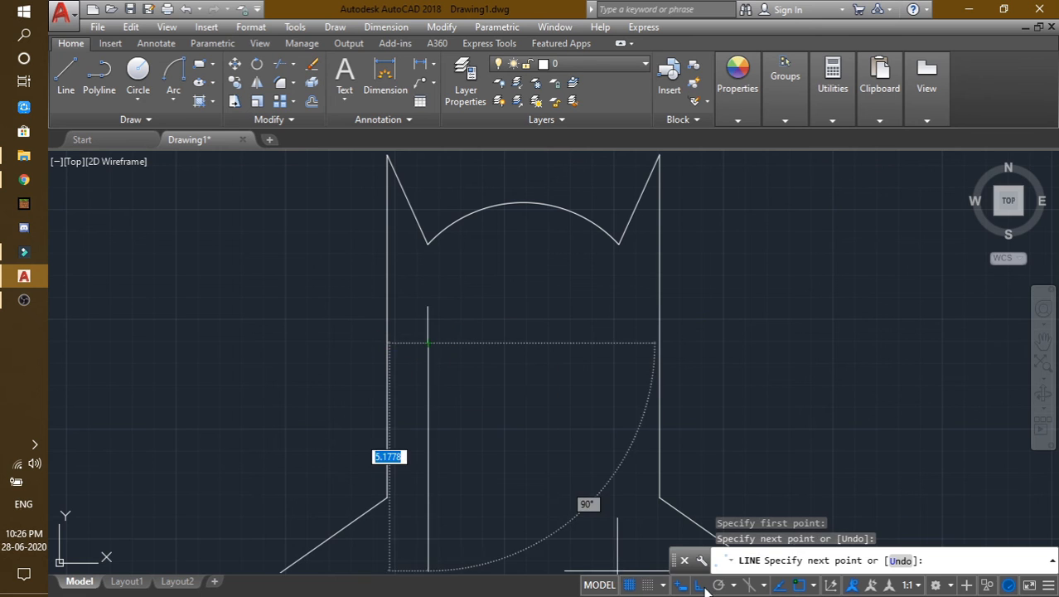
pyautogui.press('F8')
pyautogui.scroll(4, 464, 332)
pyautogui.press('Escape')
# Draw the left eye's upper edge from the top of the short vertical line, about 1.74 units long, sloping 15° down towards the centre
pyautogui.click(65, 73)
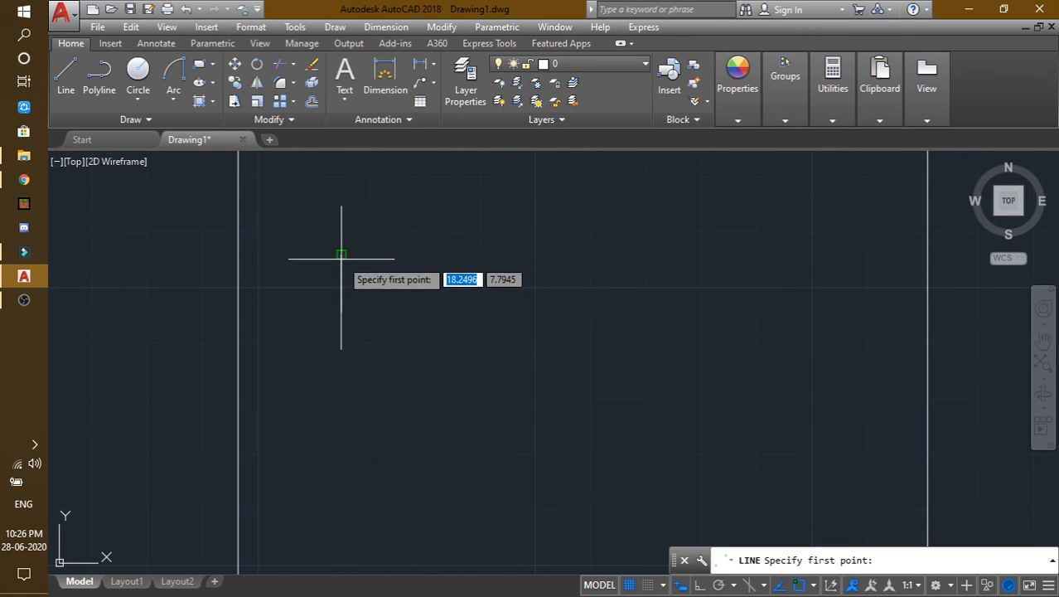
pyautogui.click(341, 256)
pyautogui.scroll(-4, 464, 290)
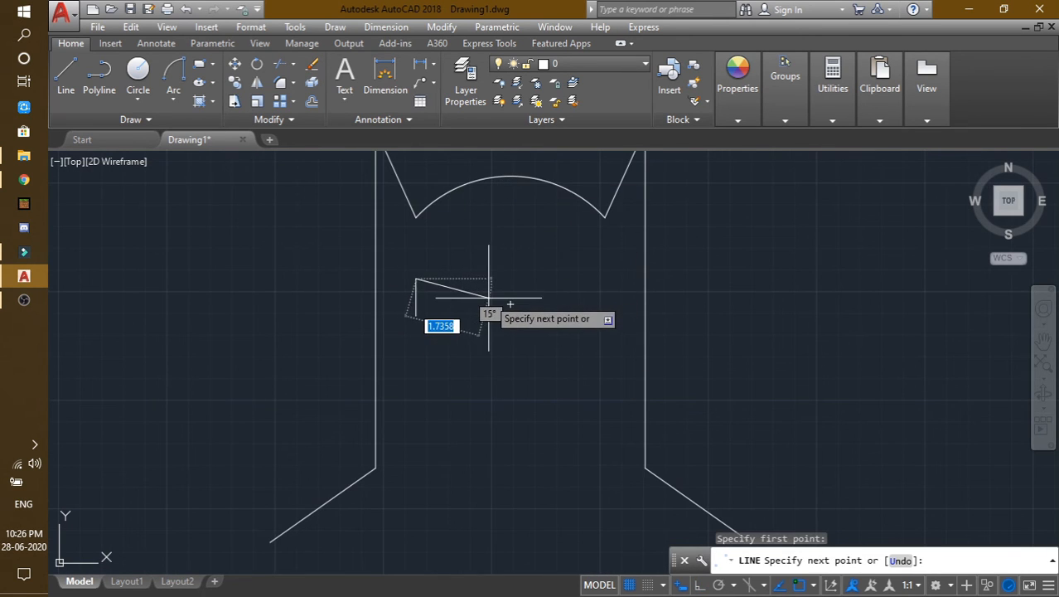
pyautogui.click(489, 297)
pyautogui.press('Return')
# Draw a nearly horizontal lower edge about 1.4 units long for the left eye and join it to the upper edge's inner end
pyautogui.press('Return')
pyautogui.scroll(3, 381, 307)
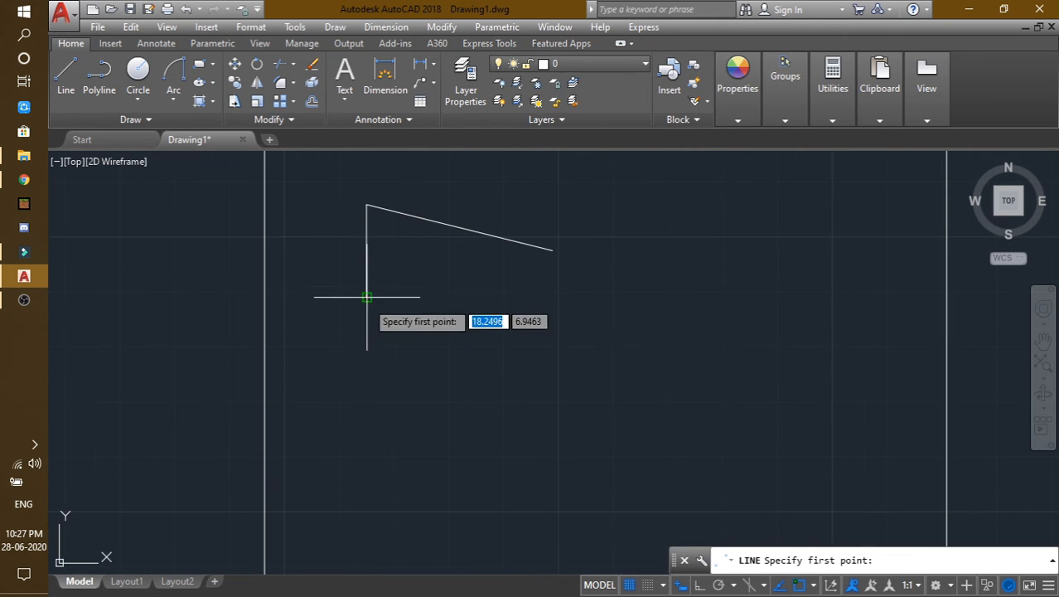
pyautogui.click(367, 296)
pyautogui.scroll(4, 529, 293)
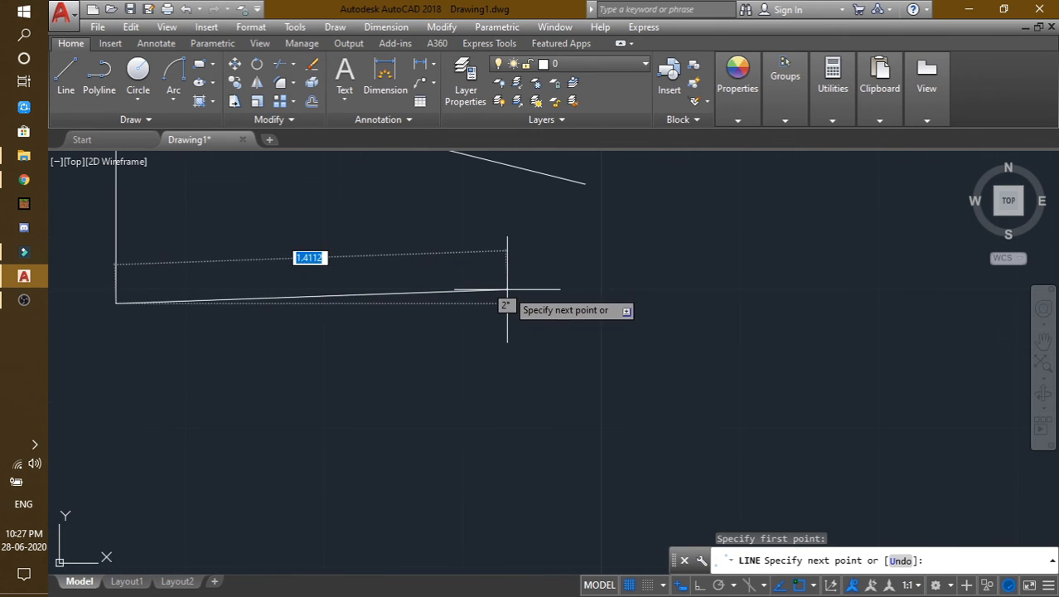
pyautogui.click(504, 290)
pyautogui.click(585, 183)
pyautogui.press('Escape')
# Select the left eye's lower and inner edges with a crossing window and erase them
pyautogui.scroll(-6, 479, 270)
pyautogui.click(525, 277)
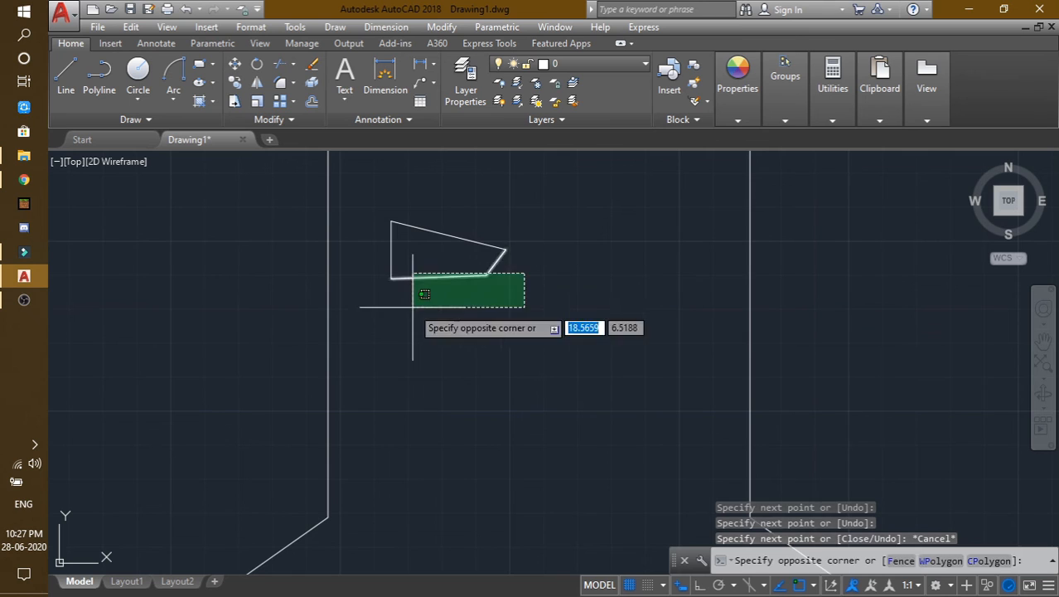
pyautogui.click(415, 300)
pyautogui.press('Delete')
# Redraw the left eye's lower edge about 1.5 units long and close the outline with a short slanted inner edge
pyautogui.write('l')
pyautogui.press('Return')
pyautogui.scroll(4, 397, 277)
pyautogui.click(411, 268)
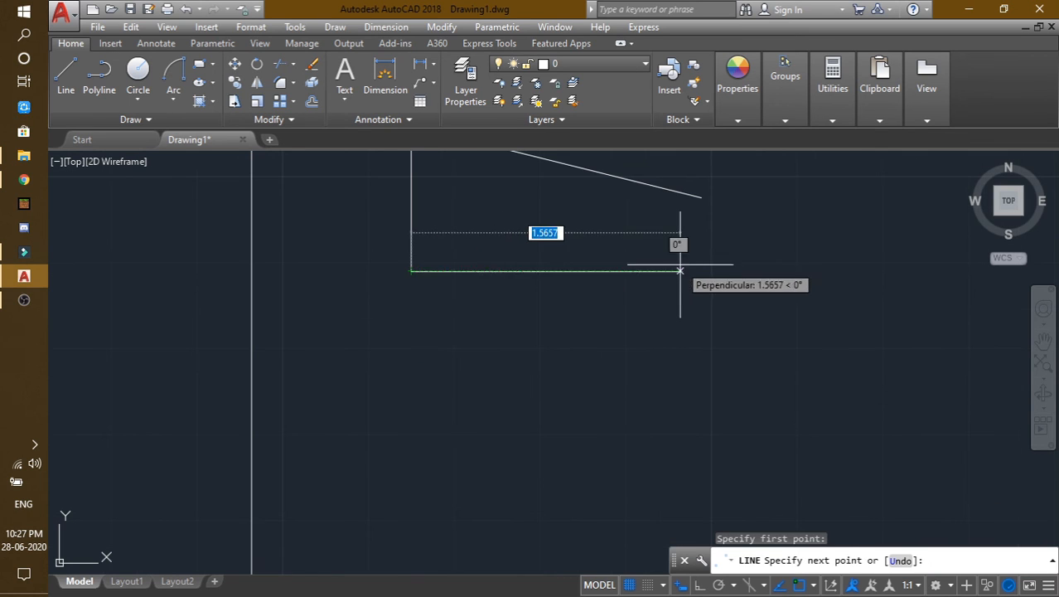
pyautogui.scroll(2, 670, 258)
pyautogui.click(670, 259)
pyautogui.click(713, 158)
pyautogui.scroll(-3, 708, 189)
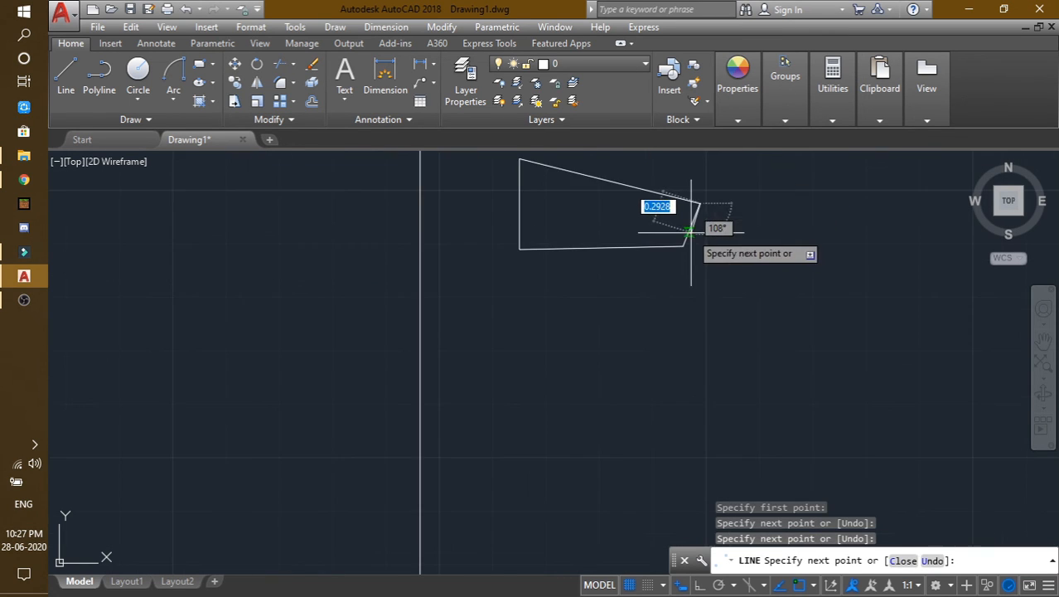
pyautogui.press('Escape')
# Draw the left half of the mouth opening as connected lines, from a notch on the centreline around to the chin's centre
pyautogui.scroll(-3, 547, 307)
pyautogui.scroll(-3, 552, 325)
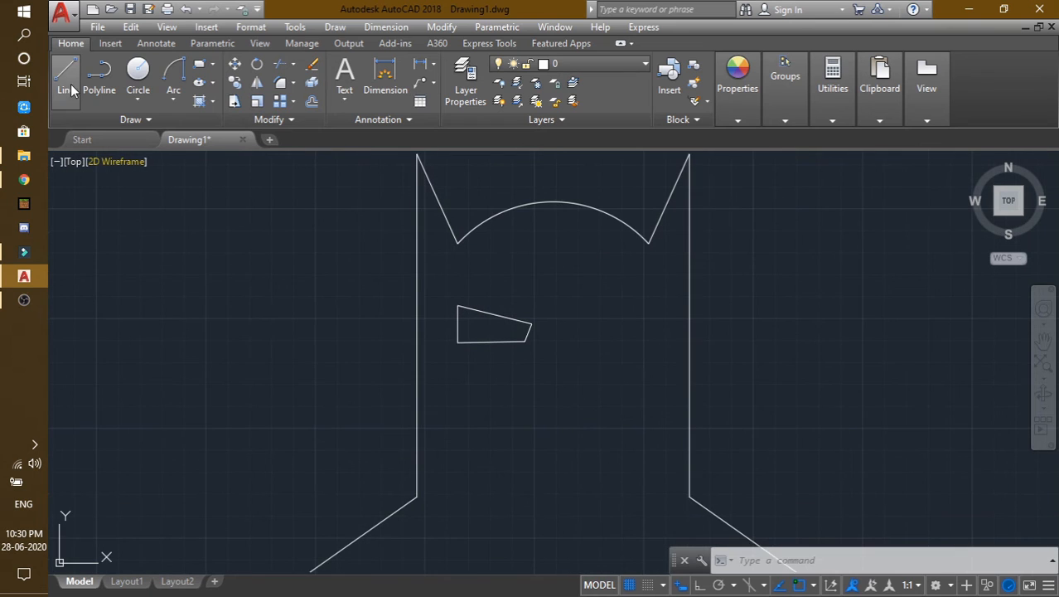
pyautogui.click(69, 83)
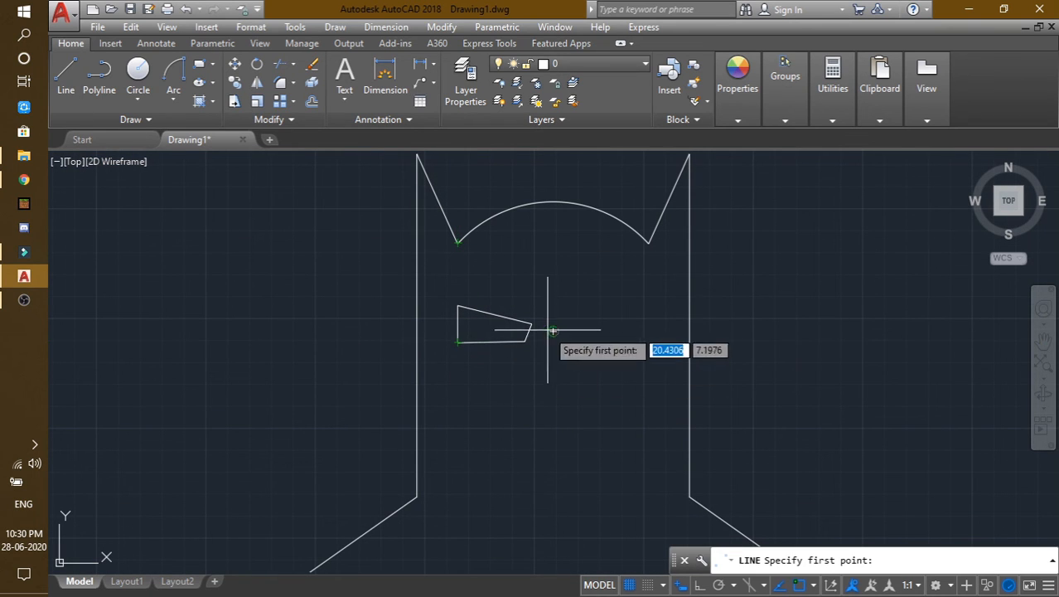
pyautogui.click(553, 391)
pyautogui.click(538, 378)
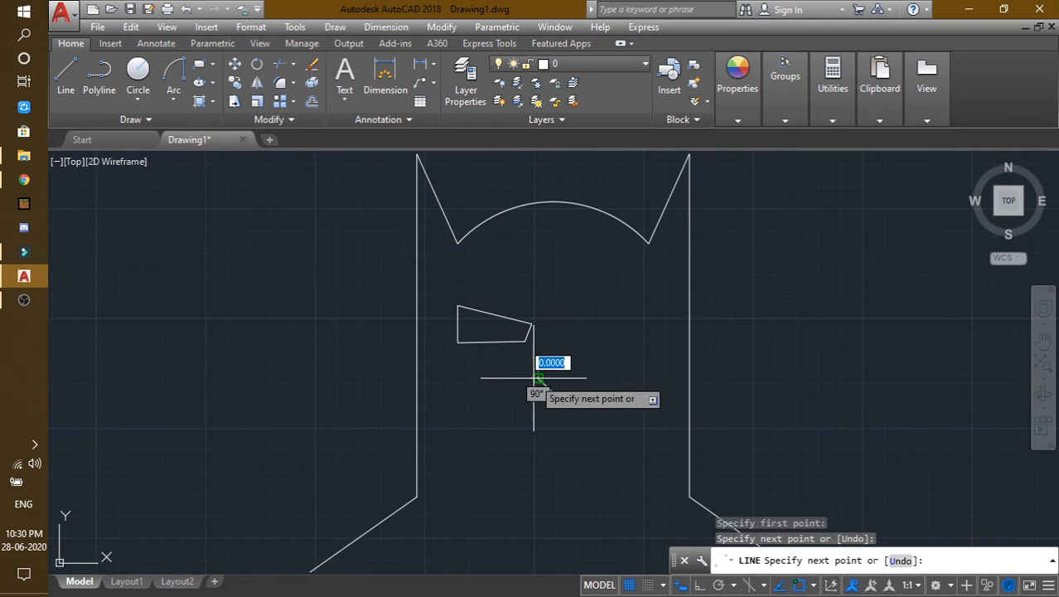
pyautogui.click(452, 378)
pyautogui.click(453, 484)
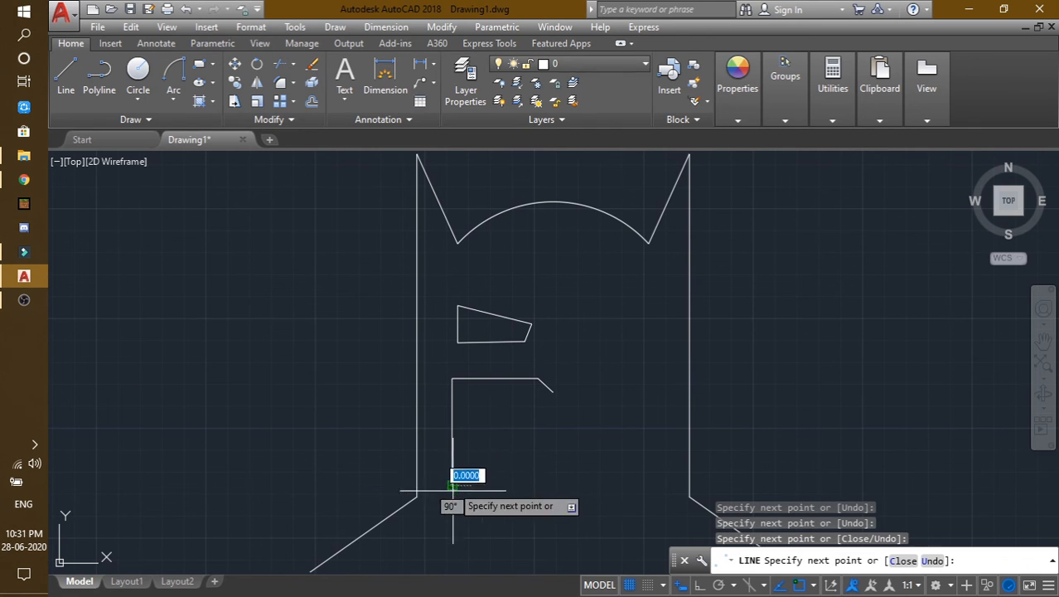
pyautogui.click(515, 532)
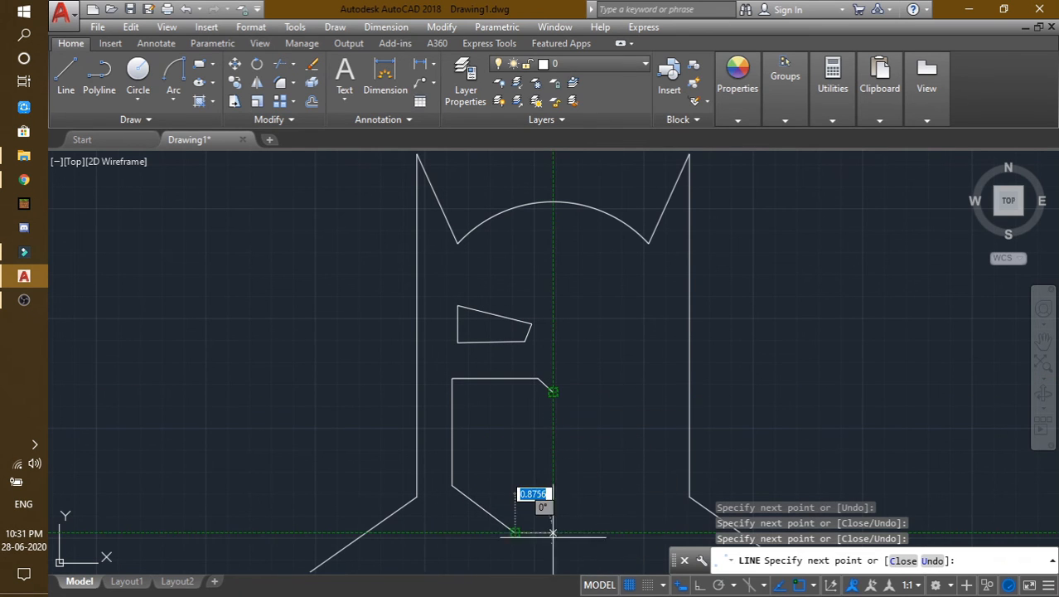
pyautogui.click(553, 532)
pyautogui.press('Escape')
# Mirror the left half of the mouth opening about the vertical centreline through the notch and the arc's midpoint, keeping the source
pyautogui.click(585, 348)
pyautogui.click(446, 542)
pyautogui.click(257, 82)
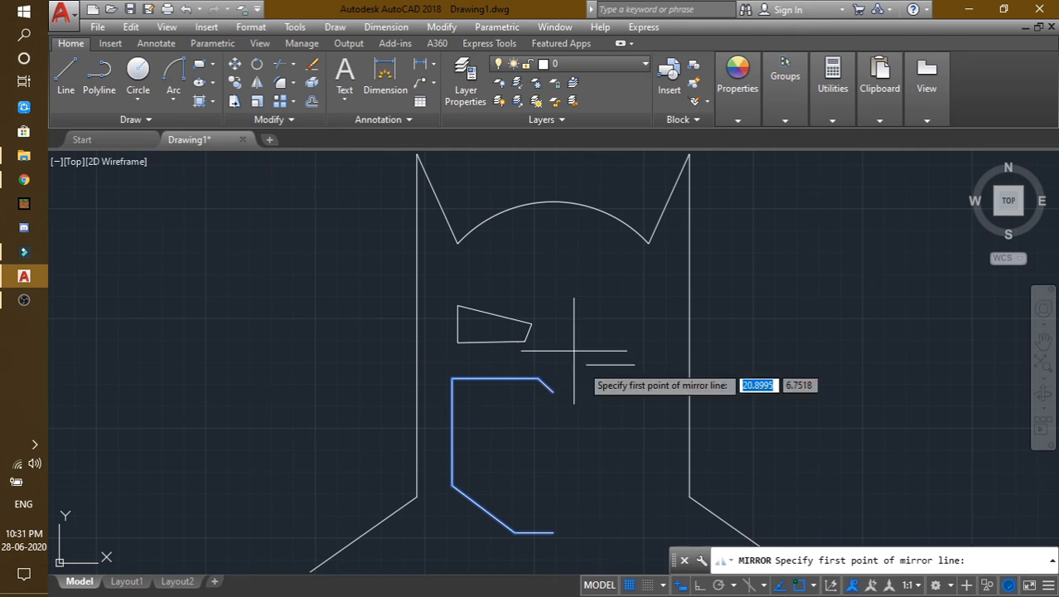
pyautogui.click(553, 390)
pyautogui.click(553, 202)
pyautogui.press('Return')
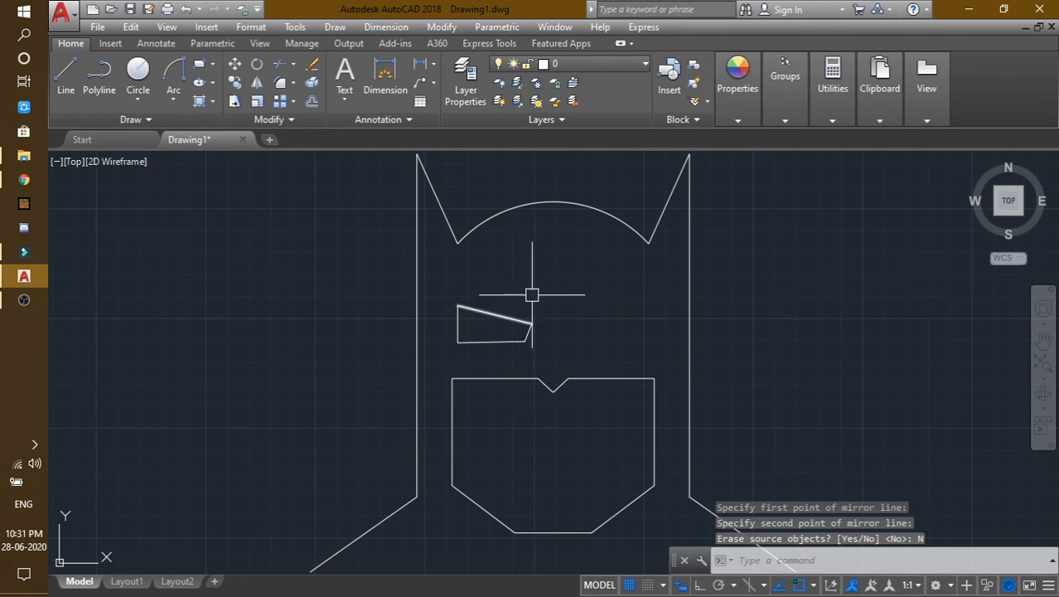
# Mirror the left eye about the vertical centreline through the arc's midpoint, keeping the source objects
pyautogui.click(554, 280)
pyautogui.click(450, 365)
pyautogui.click(257, 82)
pyautogui.click(553, 202)
pyautogui.click(553, 329)
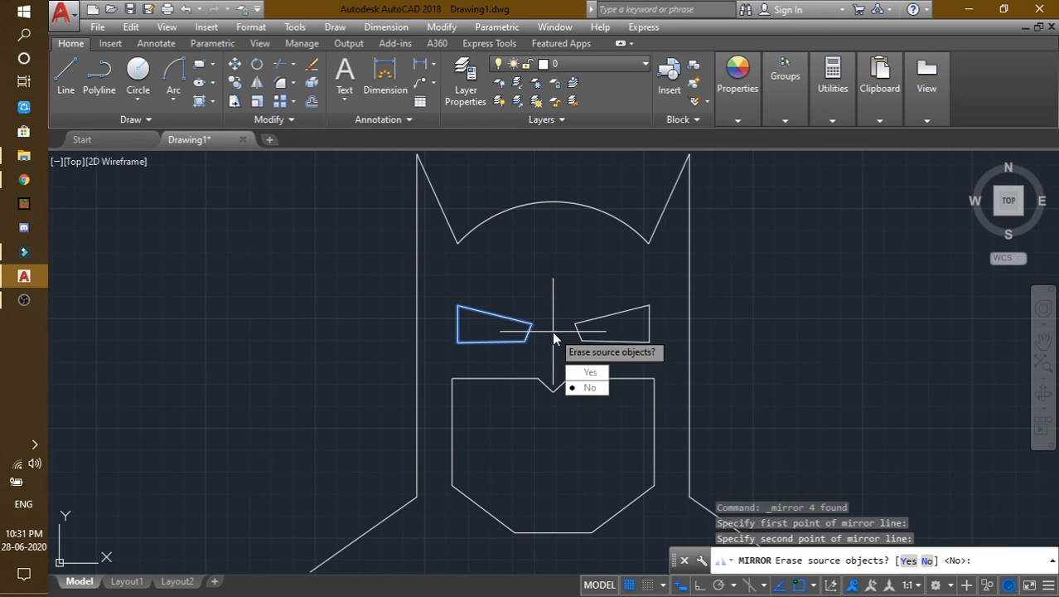
pyautogui.click(582, 386)
# Draw an arc bulging downward between the lower ends of the two shoulder lines to close the bust outline
pyautogui.moveTo(484, 449); pyautogui.dragTo(442, 312, button='middle')
pyautogui.click(173, 73)
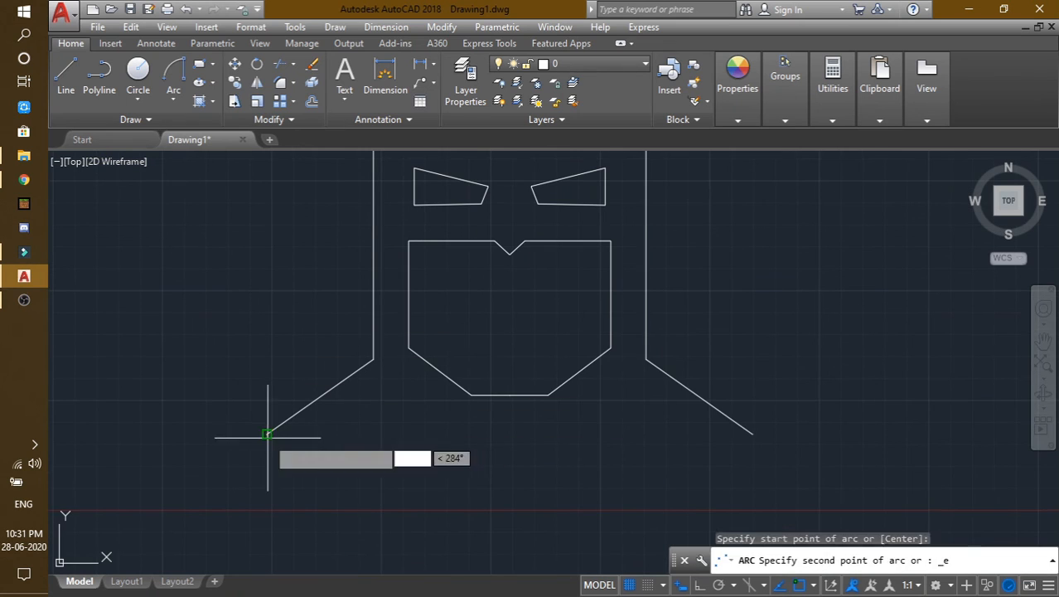
pyautogui.click(267, 433)
pyautogui.click(751, 433)
pyautogui.click(414, 499)
pyautogui.click(1043, 363)
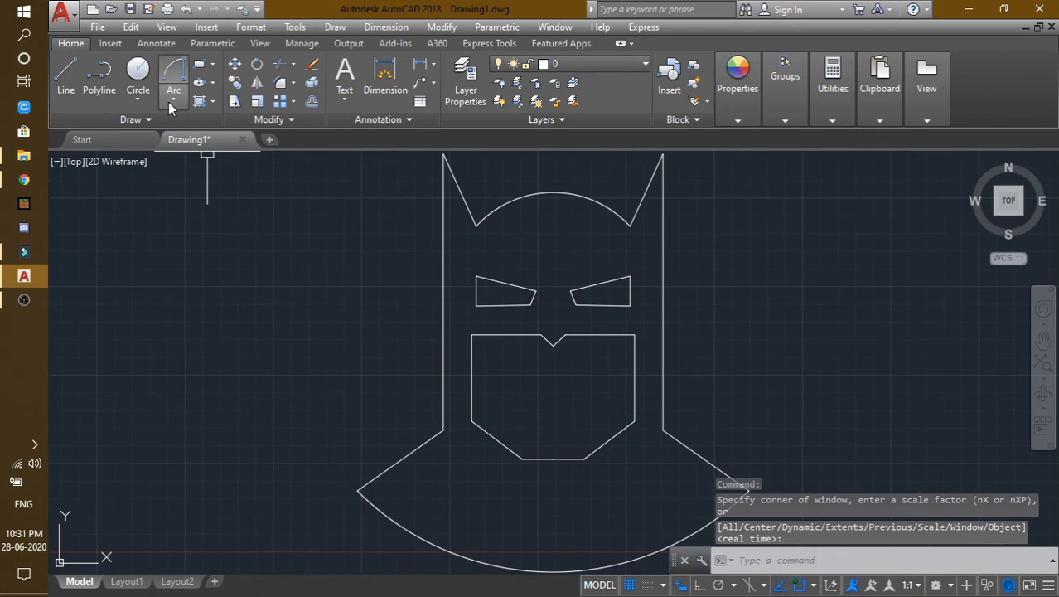
# Draw a short horizontal mouth line from the face centreline toward the left, inside the lower part of the face opening
pyautogui.click(65, 75)
pyautogui.scroll(2, 538, 428)
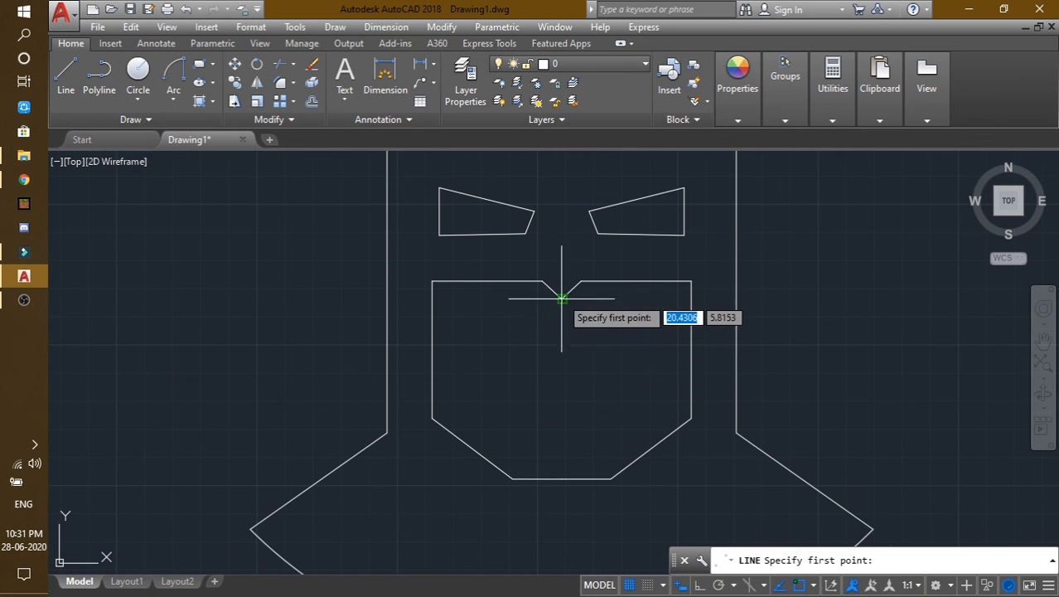
pyautogui.click(562, 405)
pyautogui.click(540, 405)
pyautogui.press('Escape')
# Draw a short line slanting up to the right across the left end of the mouth line as the upper lip's left half
pyautogui.click(65, 74)
pyautogui.scroll(4, 565, 415)
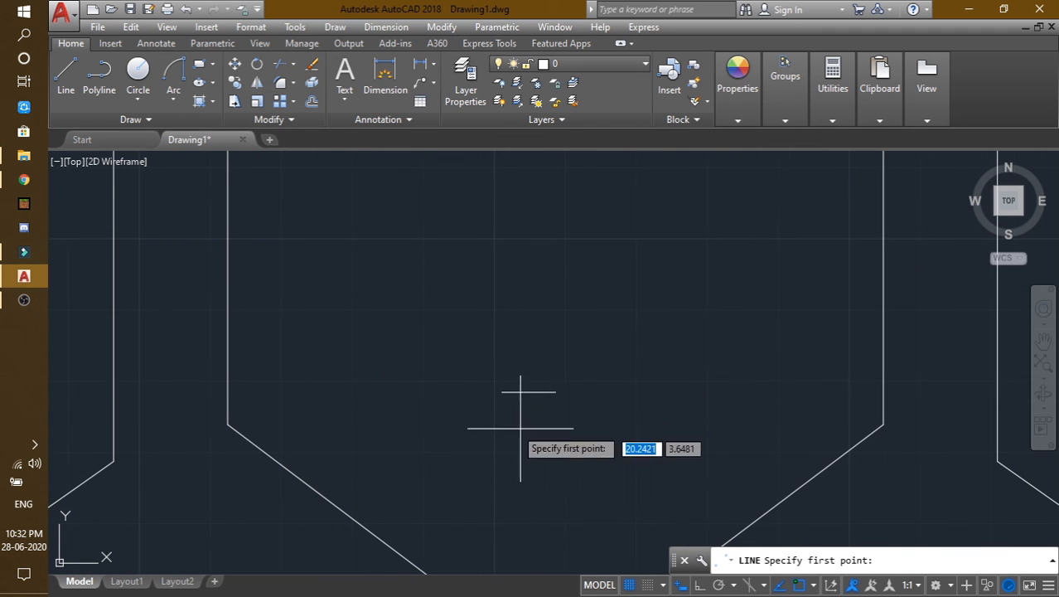
pyautogui.click(487, 397)
pyautogui.click(530, 374)
pyautogui.press('Escape')
# Mirror the two mouth lines about the vertical centreline through the horizontal line's inner end with Ortho on, keeping the source
pyautogui.click(576, 353)
pyautogui.click(450, 449)
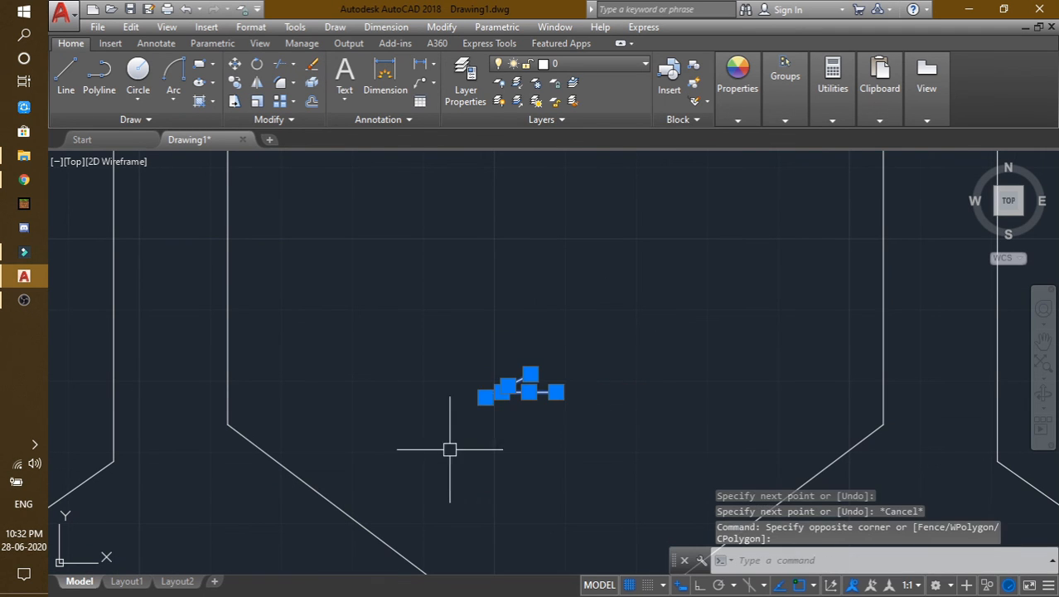
pyautogui.click(257, 82)
pyautogui.click(556, 392)
pyautogui.click(700, 585)
pyautogui.click(547, 256)
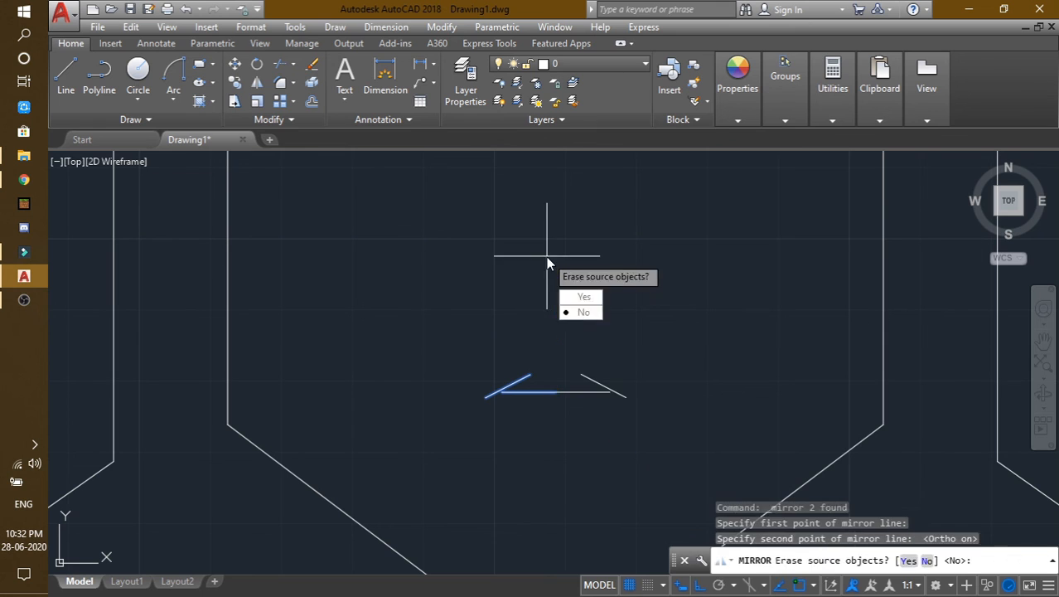
pyautogui.press('Return')
# Draw a small arc joining the inner upper ends of the two slanted lip lines to complete the upper lip
pyautogui.click(173, 75)
pyautogui.click(531, 374)
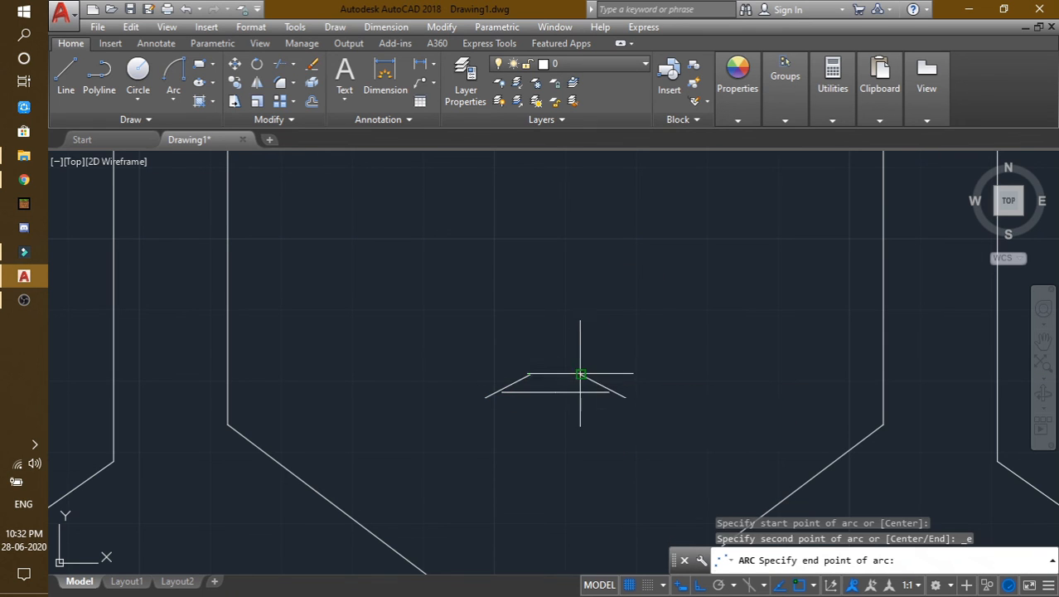
pyautogui.click(582, 374)
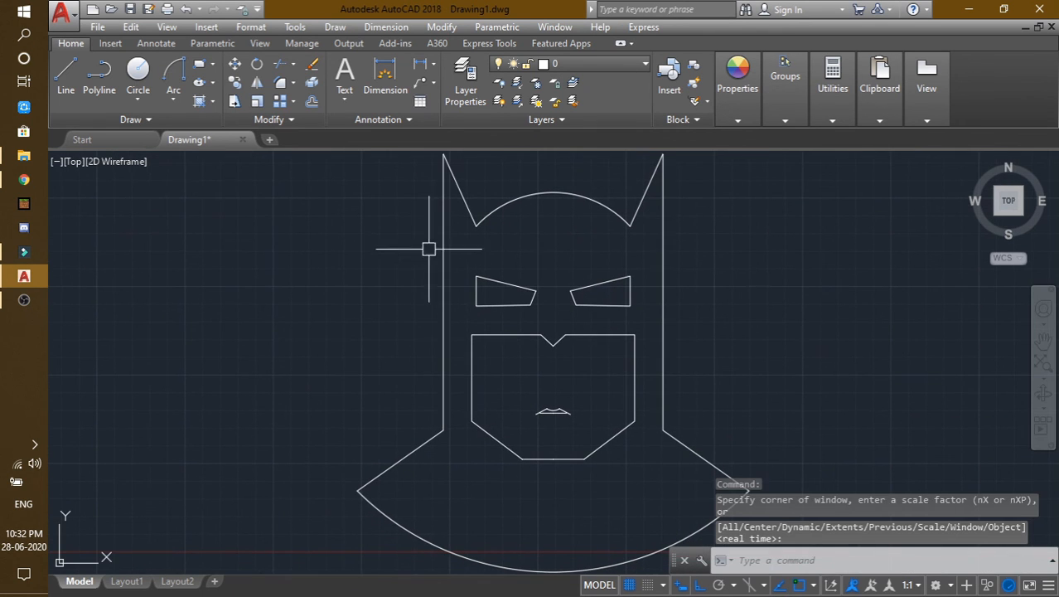
# Fill the mask and shoulders with a solid black (0,0,0) hatch, leaving the eyes and face opening empty
pyautogui.click(199, 101)
pyautogui.click(497, 82)
pyautogui.click(441, 166)
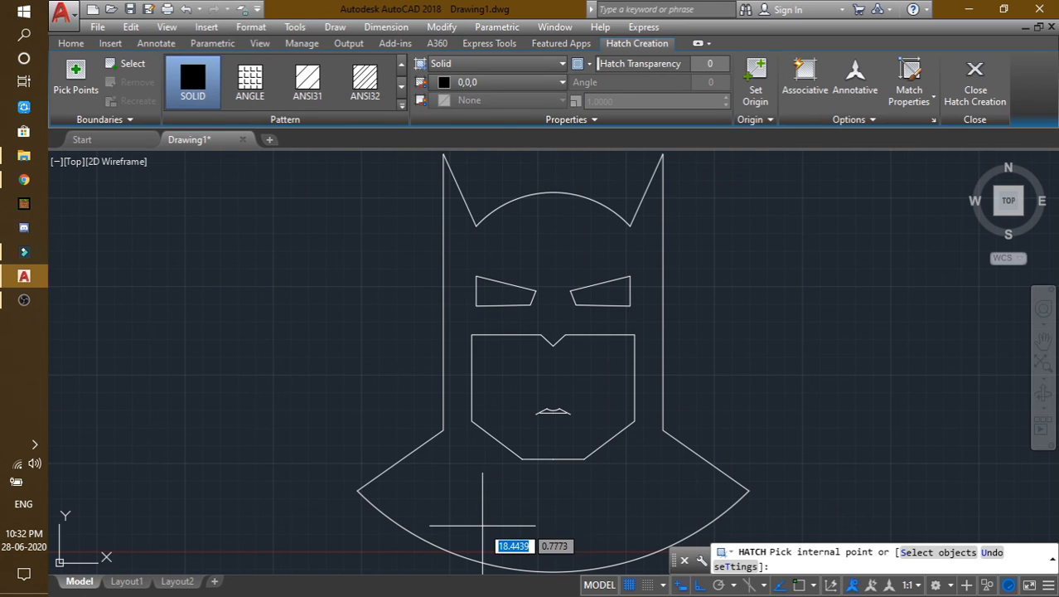
pyautogui.press('Escape')
# Fill both eyes with a solid white (255,255,255) hatch
pyautogui.click(201, 101)
pyautogui.click(485, 86)
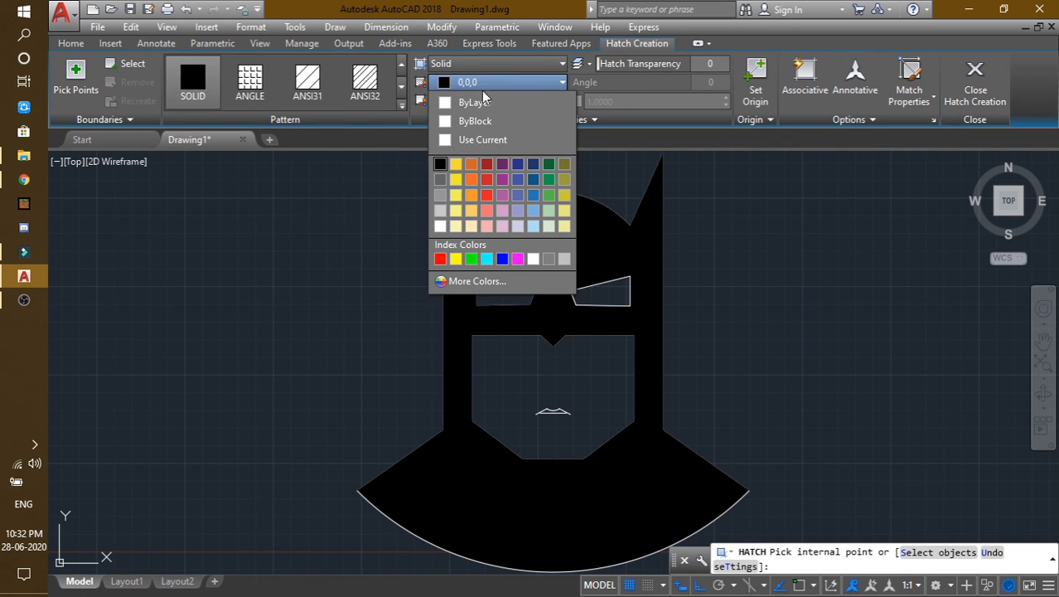
pyautogui.click(441, 227)
pyautogui.click(499, 298)
pyautogui.click(581, 301)
pyautogui.click(523, 301)
pyautogui.press('Escape')
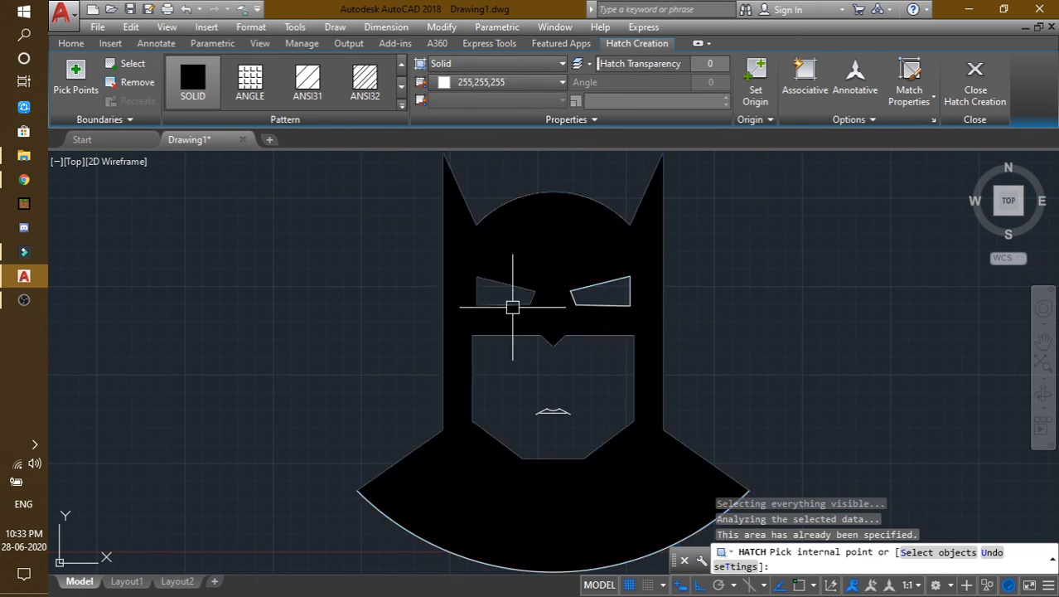
pyautogui.click(199, 101)
pyautogui.click(497, 82)
pyautogui.click(521, 254)
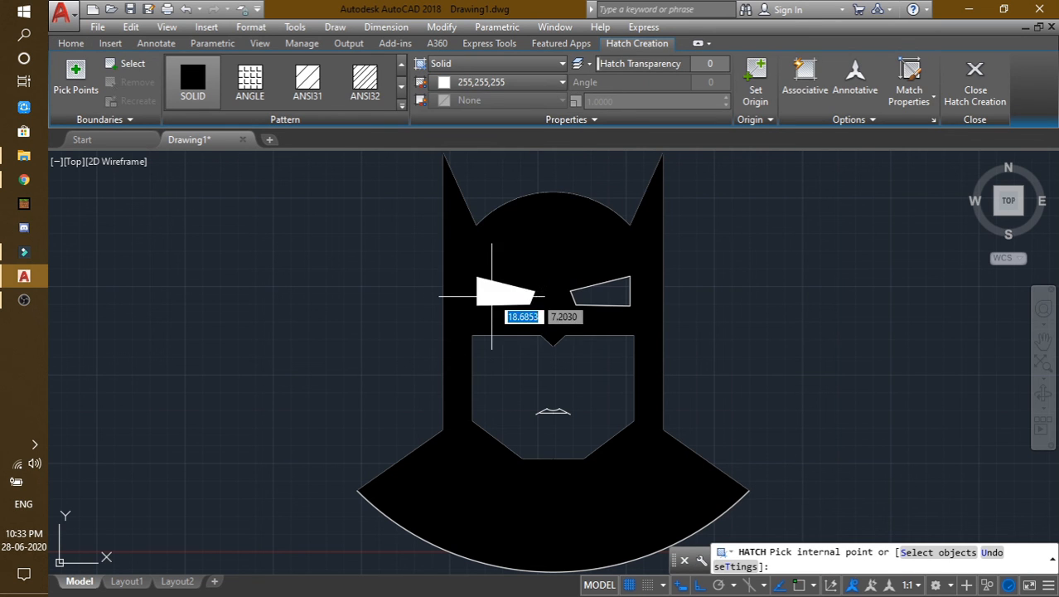
pyautogui.click(502, 294)
pyautogui.press('Escape')
# Try a solid light orange hatch in the face opening around the mouth and undo it
pyautogui.press('Return')
pyautogui.click(497, 82)
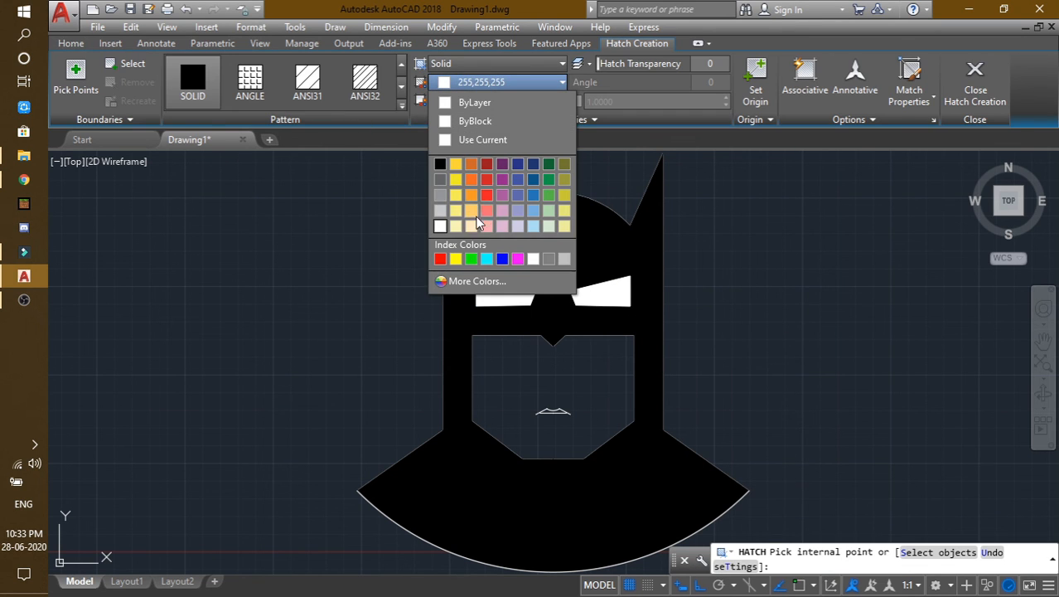
pyautogui.click(478, 222)
pyautogui.click(519, 414)
pyautogui.press('Escape')
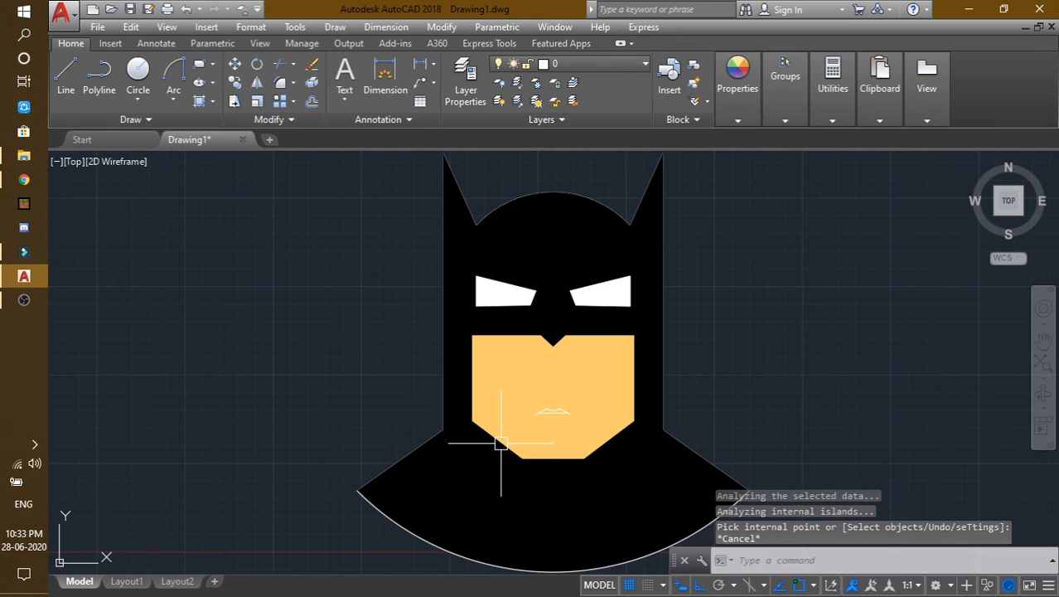
pyautogui.hotkey('ctrl', 'z')
# Change the colour of all the mouth lines to black
pyautogui.click(525, 423)
pyautogui.click(618, 310)
pyautogui.moveTo(737, 92)
pyautogui.click(816, 138)
pyautogui.click(791, 201)
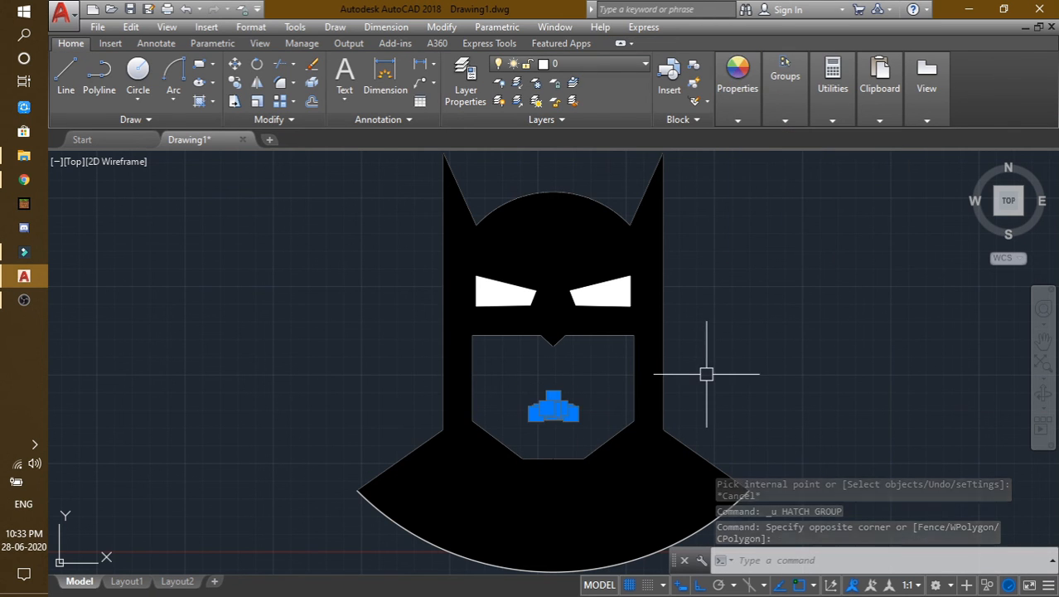
pyautogui.press('Escape')
# Start a new solid hatch and open its colour choices
pyautogui.click(200, 101)
pyautogui.click(497, 82)
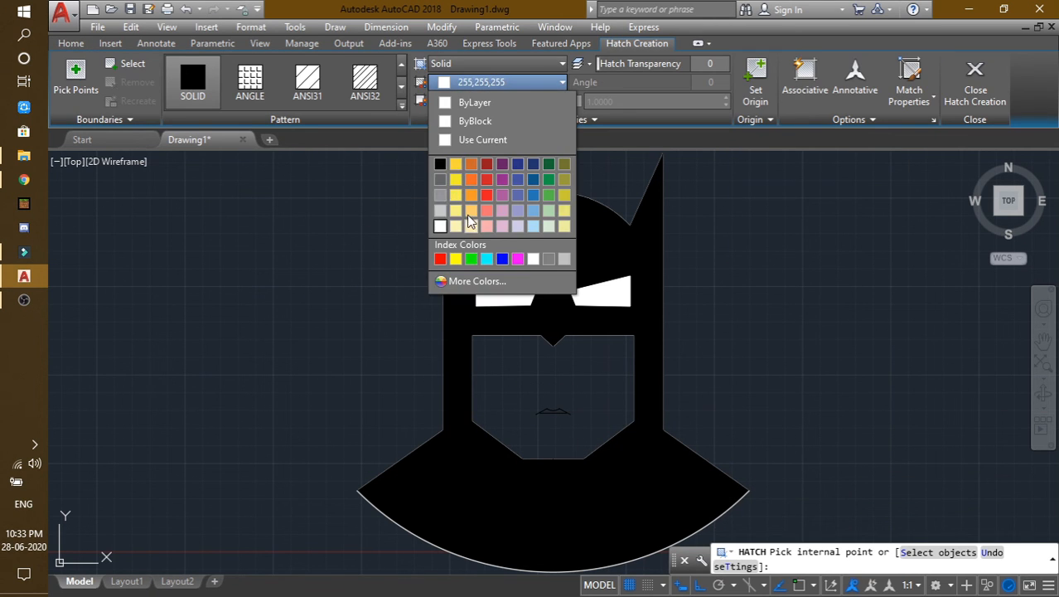